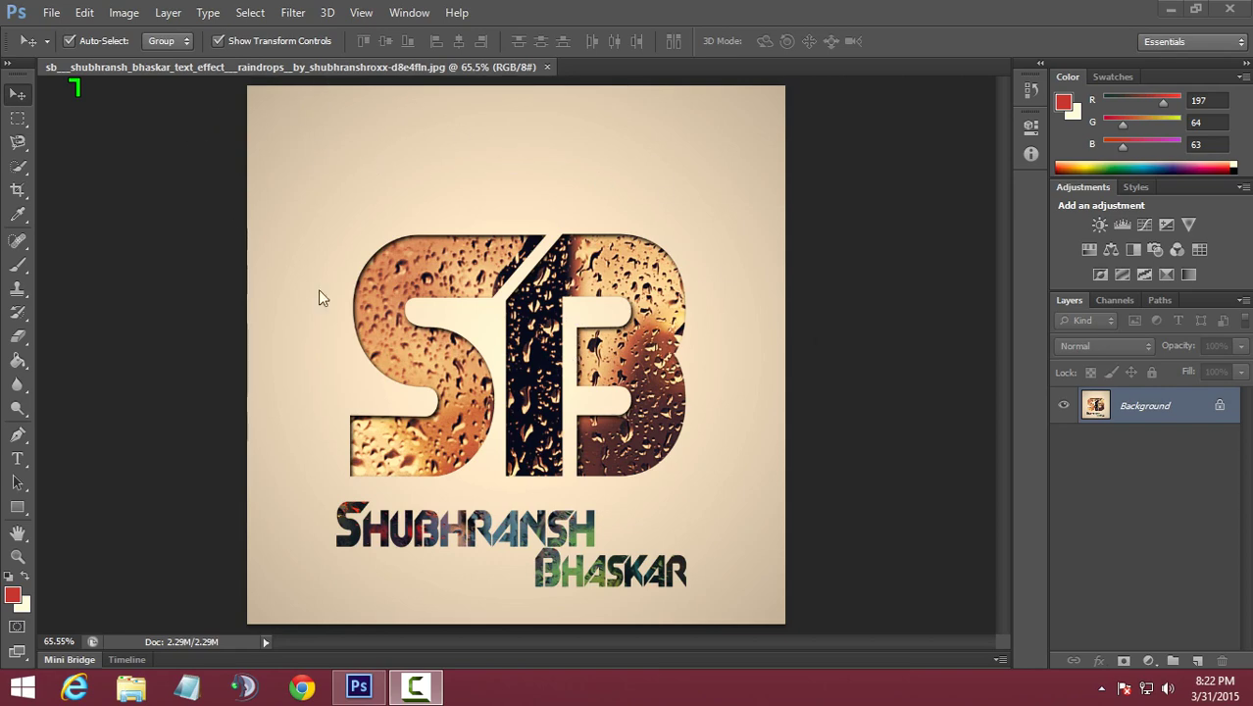
- Create a new 900×900 px, 72 ppi document and fit it on screen
{"action": "left_click", "coordinate": [51, 12]}
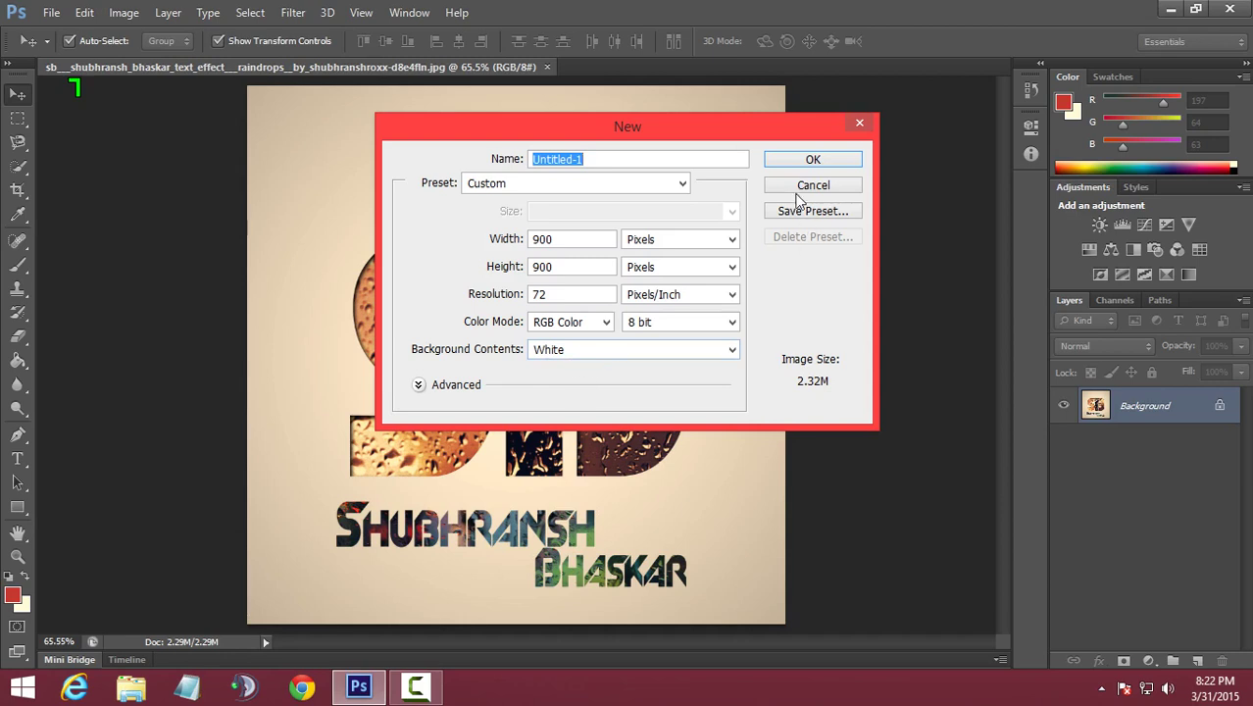
{"action": "left_click", "coordinate": [823, 160]}
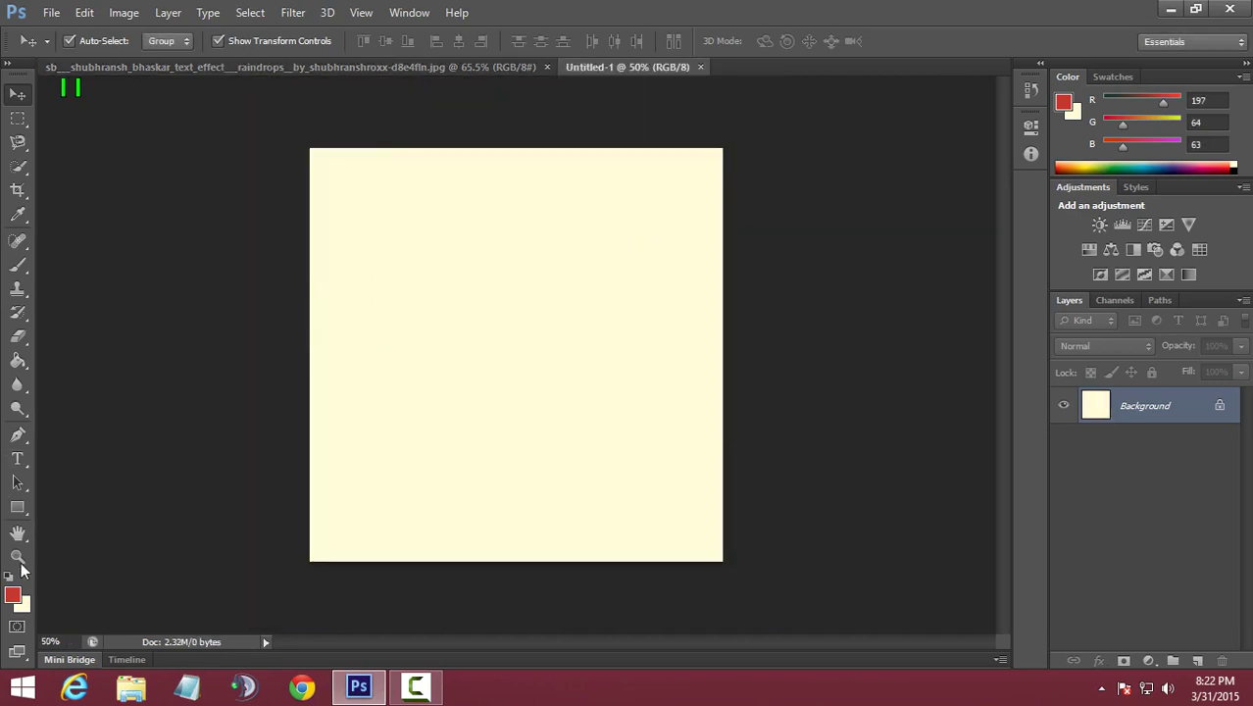
{"action": "left_click", "coordinate": [17, 556]}
{"action": "right_click", "coordinate": [434, 369]}
{"action": "left_click", "coordinate": [451, 368]}
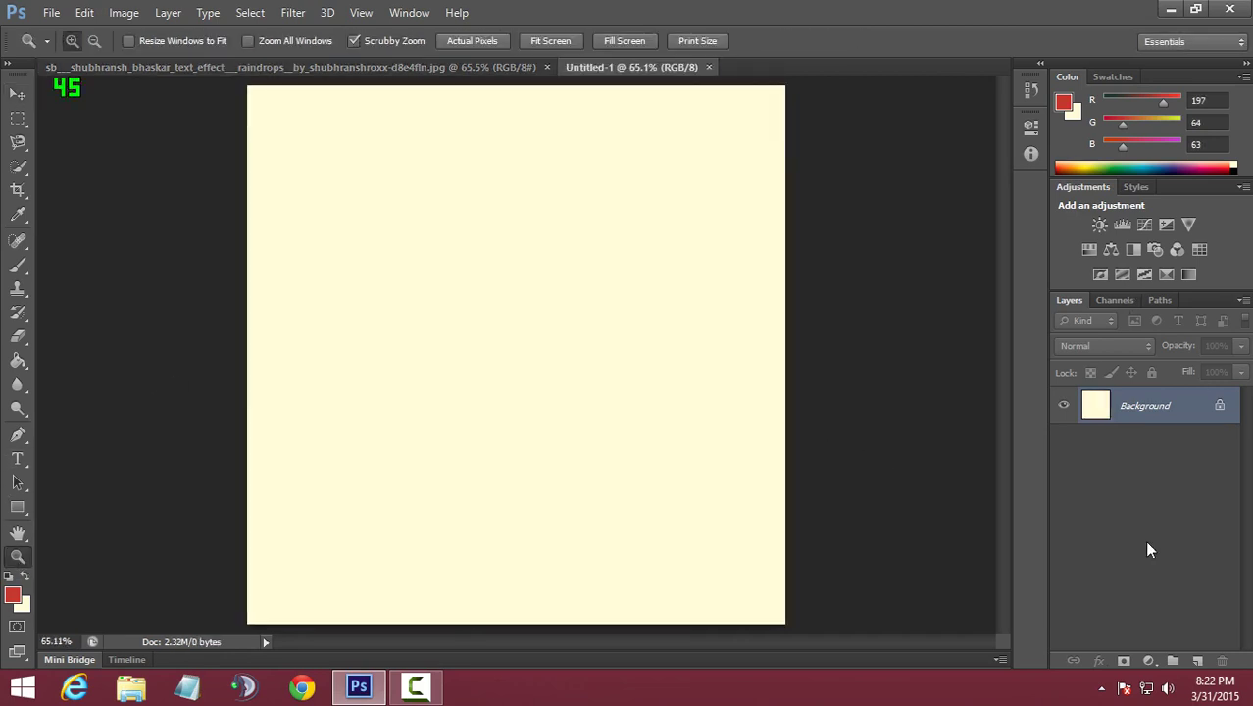
- Add a Black-White Gradient Fill layer, radial and reversed, at 700% scale
{"action": "left_click", "coordinate": [1148, 658]}
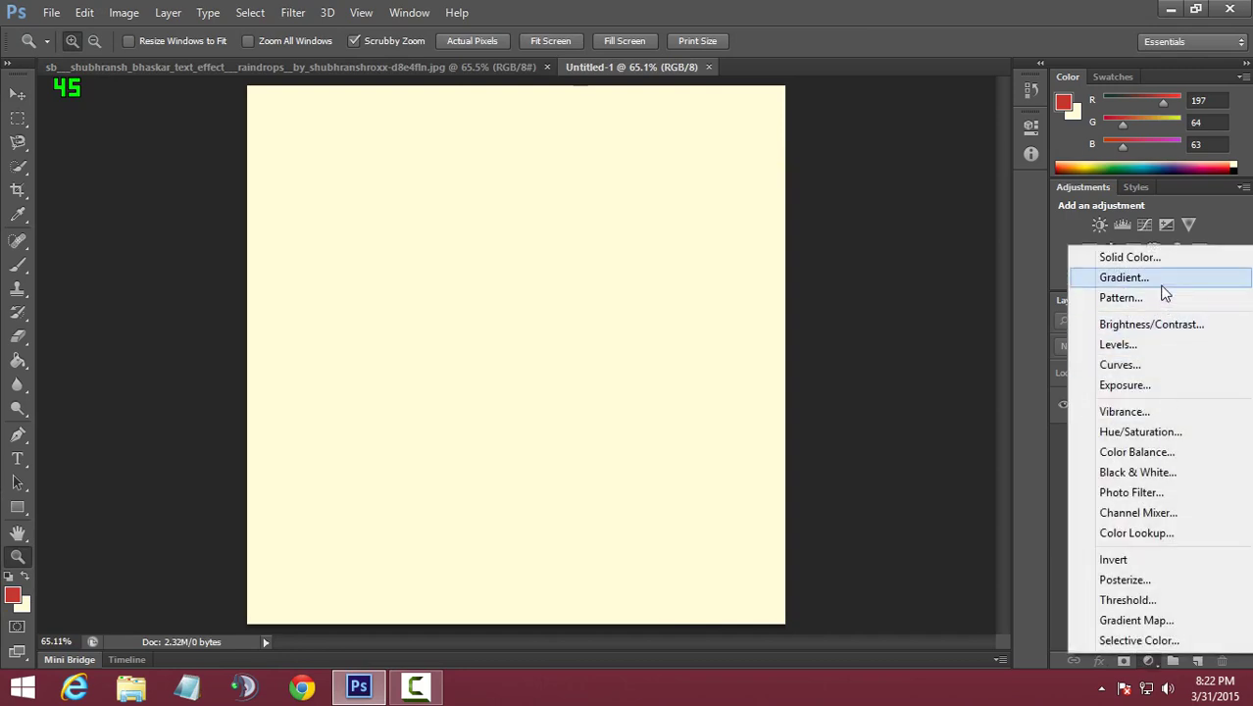
{"action": "left_click", "coordinate": [1161, 283]}
{"action": "left_click", "coordinate": [828, 200]}
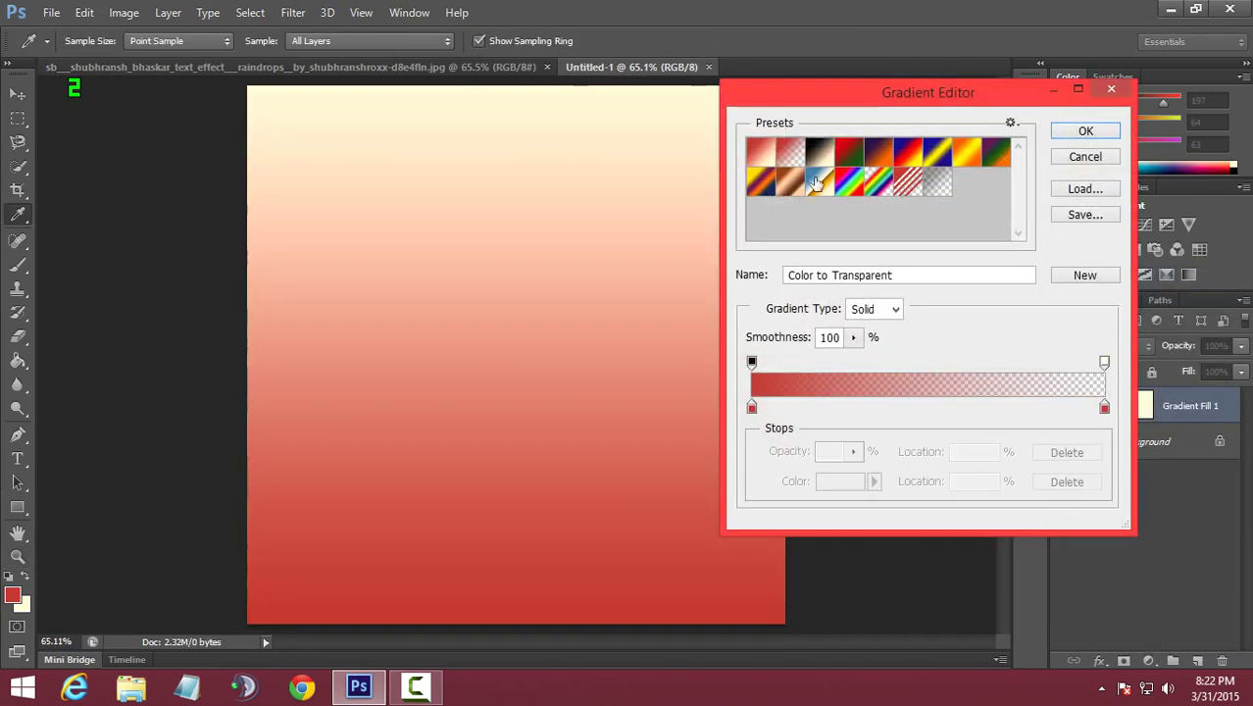
{"action": "left_click", "coordinate": [818, 150]}
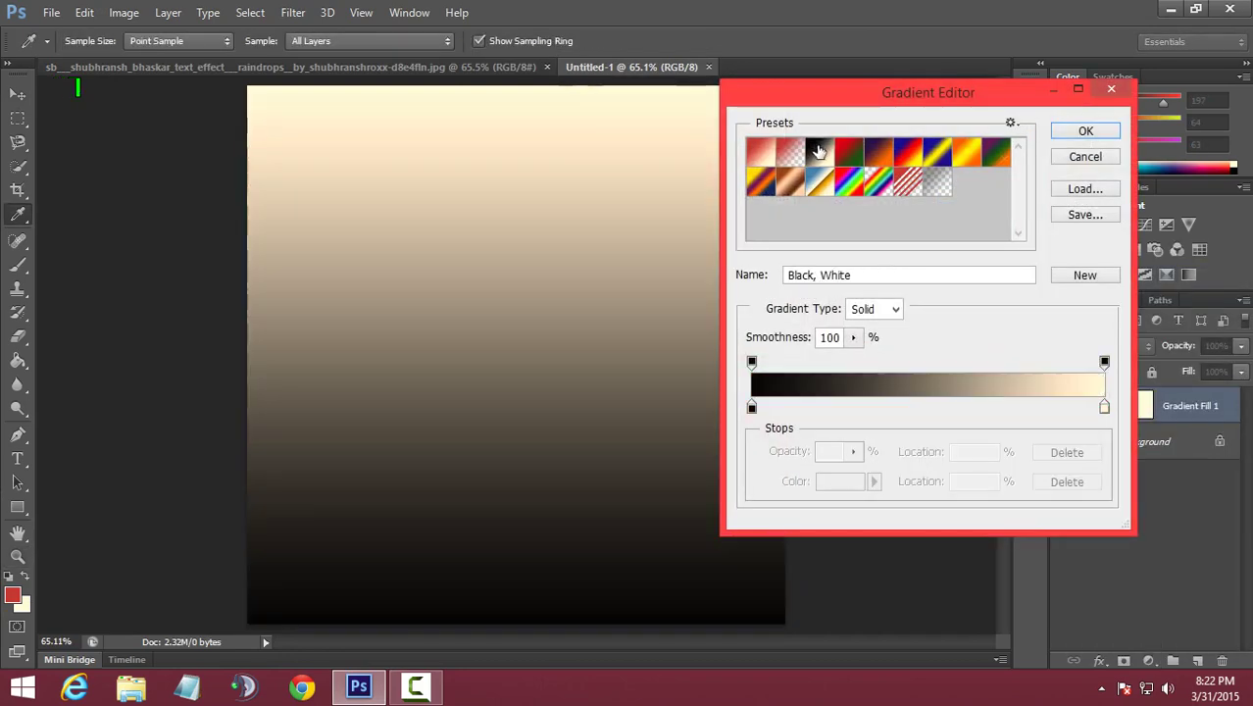
{"action": "left_click", "coordinate": [1086, 131]}
{"action": "left_click", "coordinate": [863, 225]}
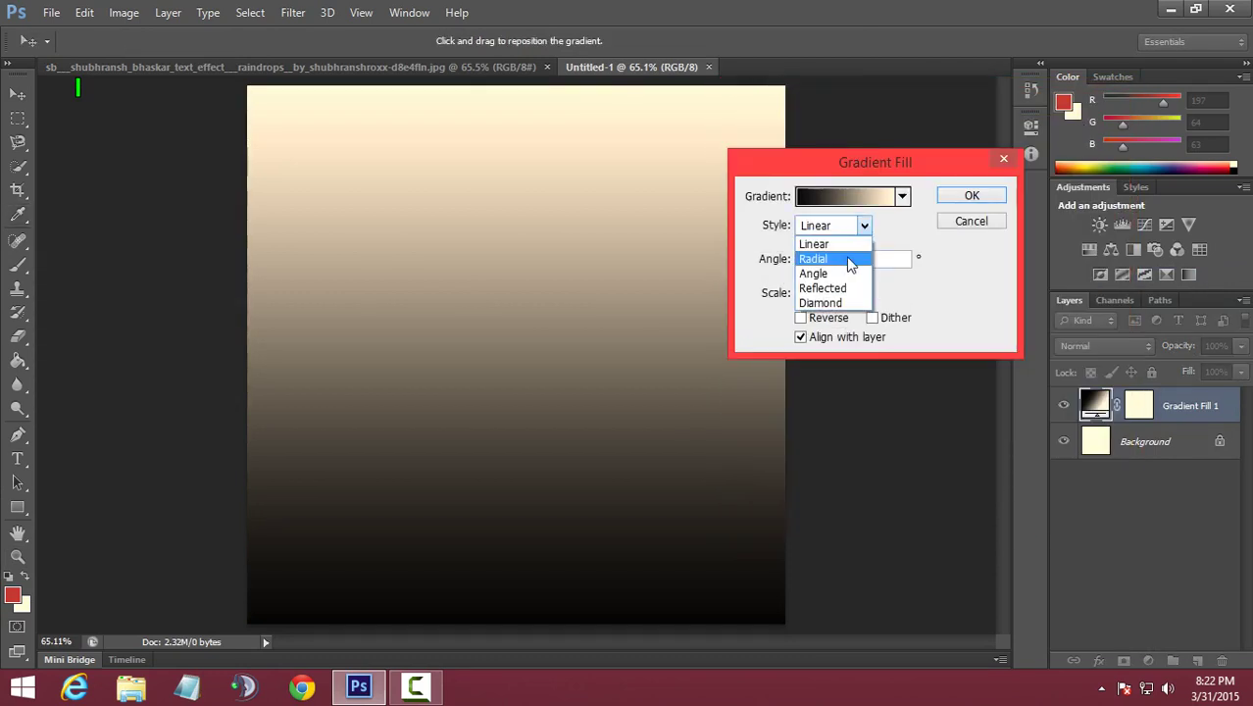
{"action": "left_click", "coordinate": [829, 256]}
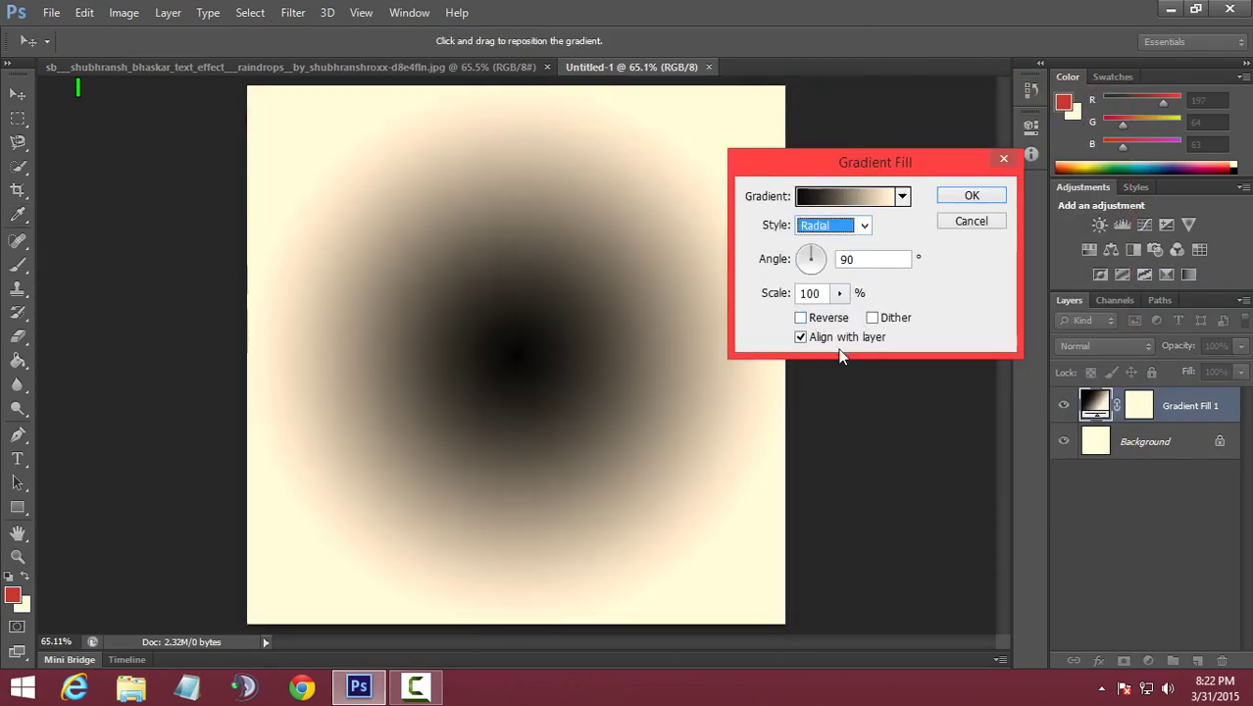
{"action": "left_click", "coordinate": [800, 319]}
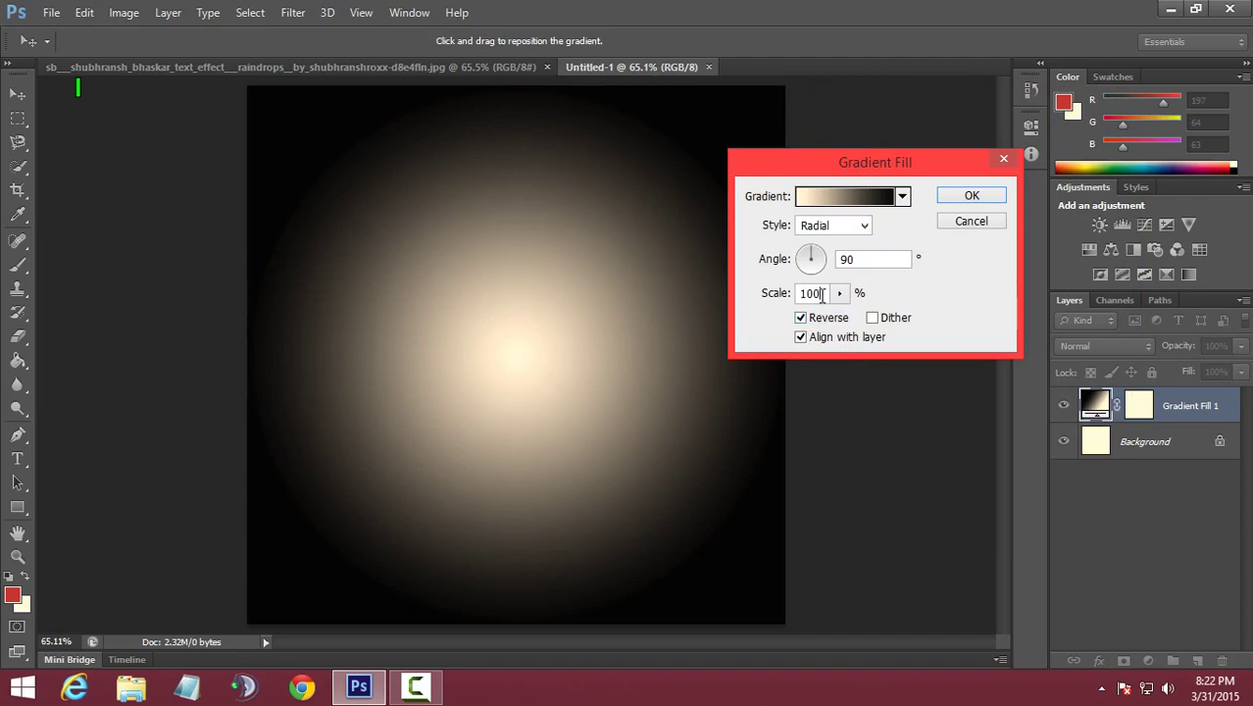
{"action": "type", "text": "700"}
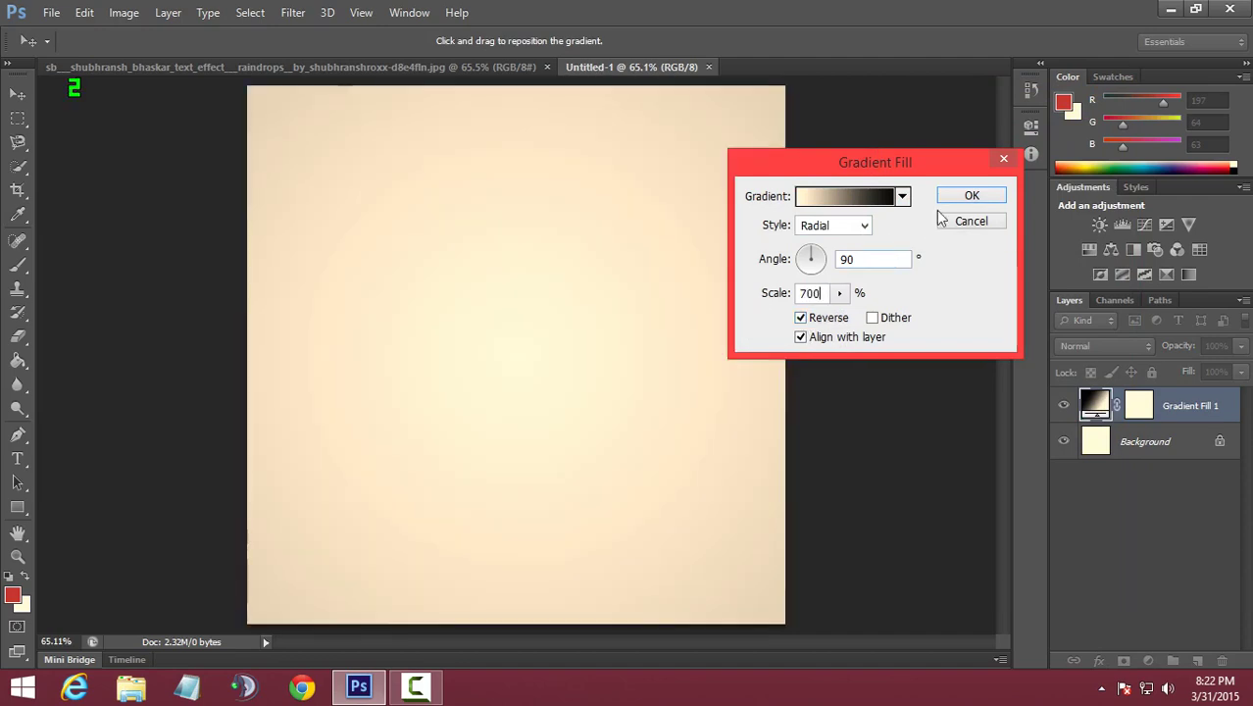
{"action": "left_click", "coordinate": [970, 196]}
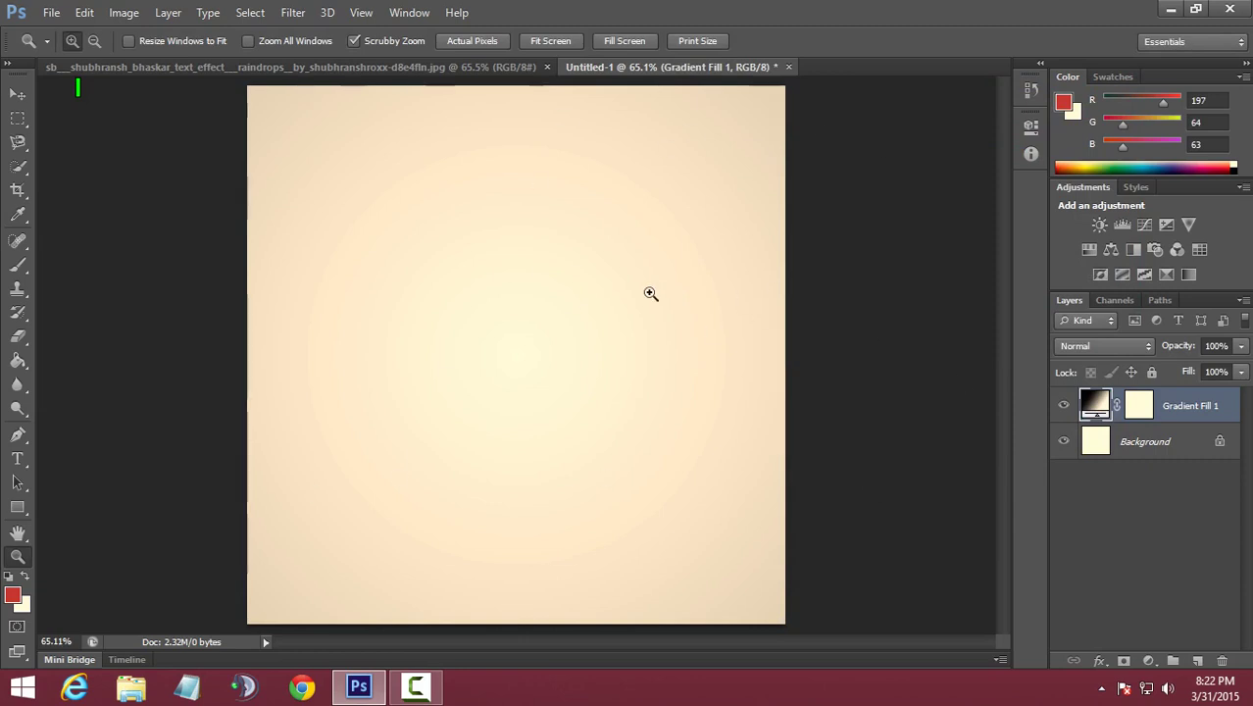
- Type the letters 'SB' on the canvas with the Type tool
{"action": "left_click", "coordinate": [17, 458]}
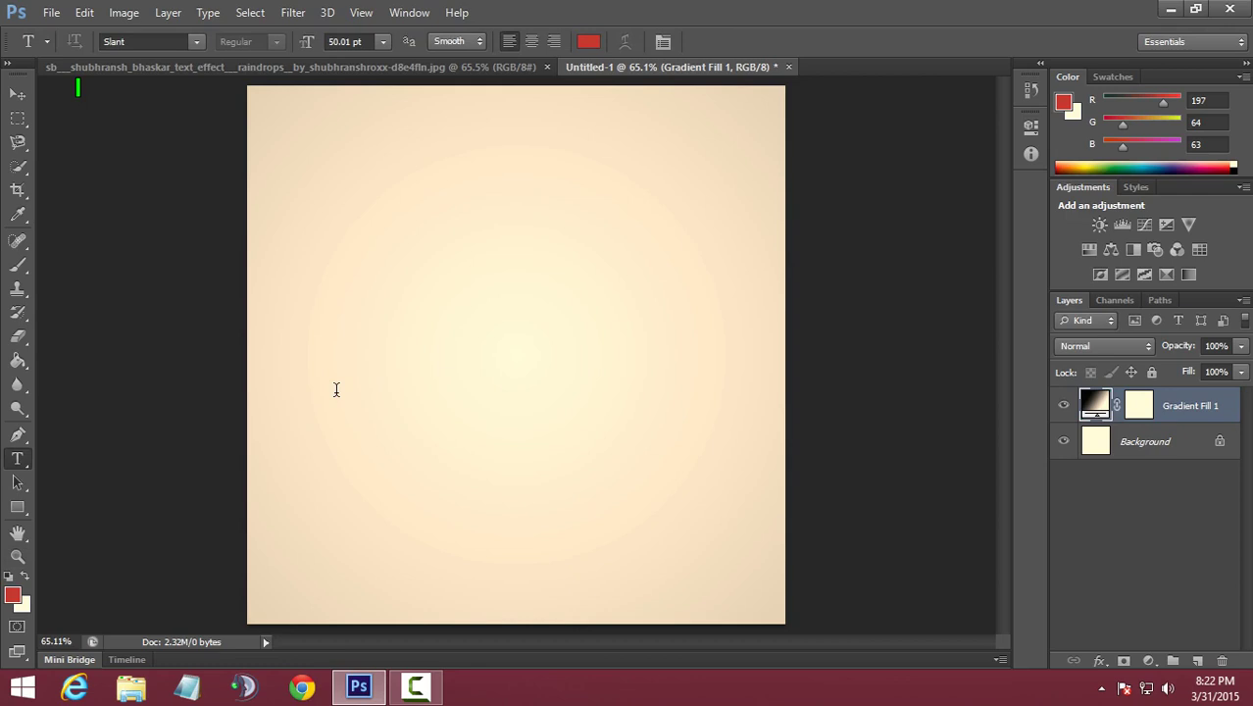
{"action": "left_click", "coordinate": [335, 390]}
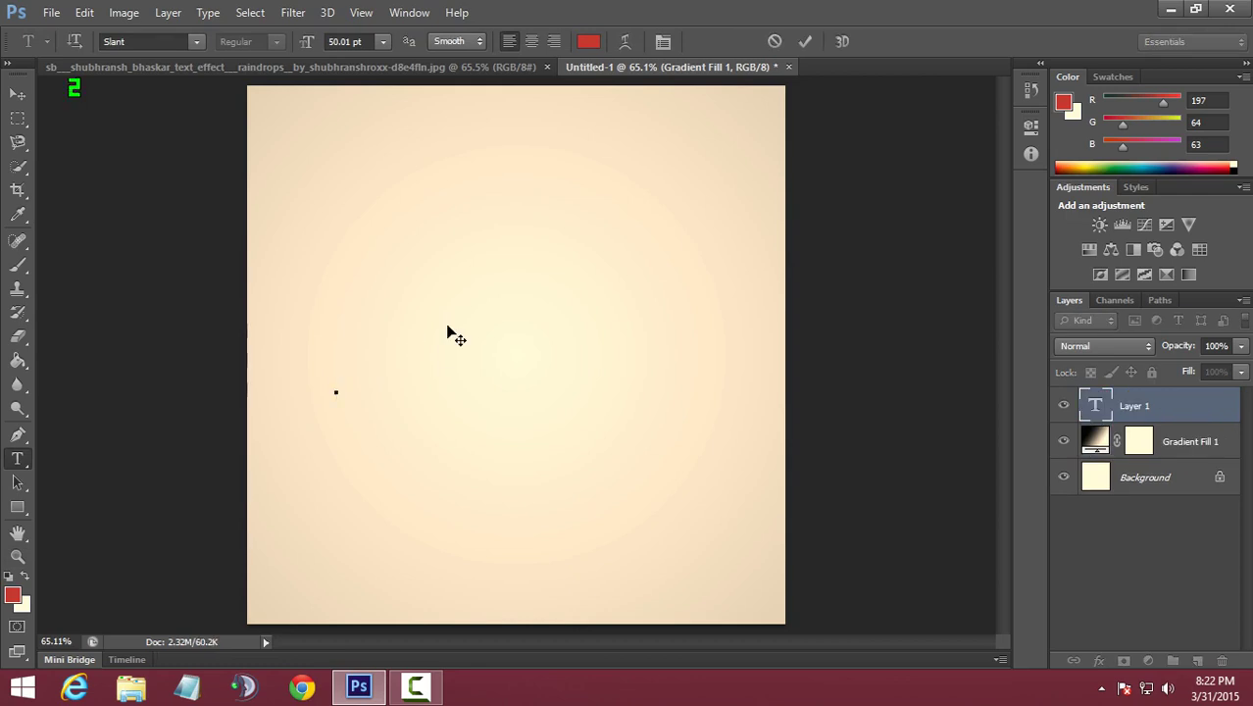
{"action": "type", "text": "SB"}
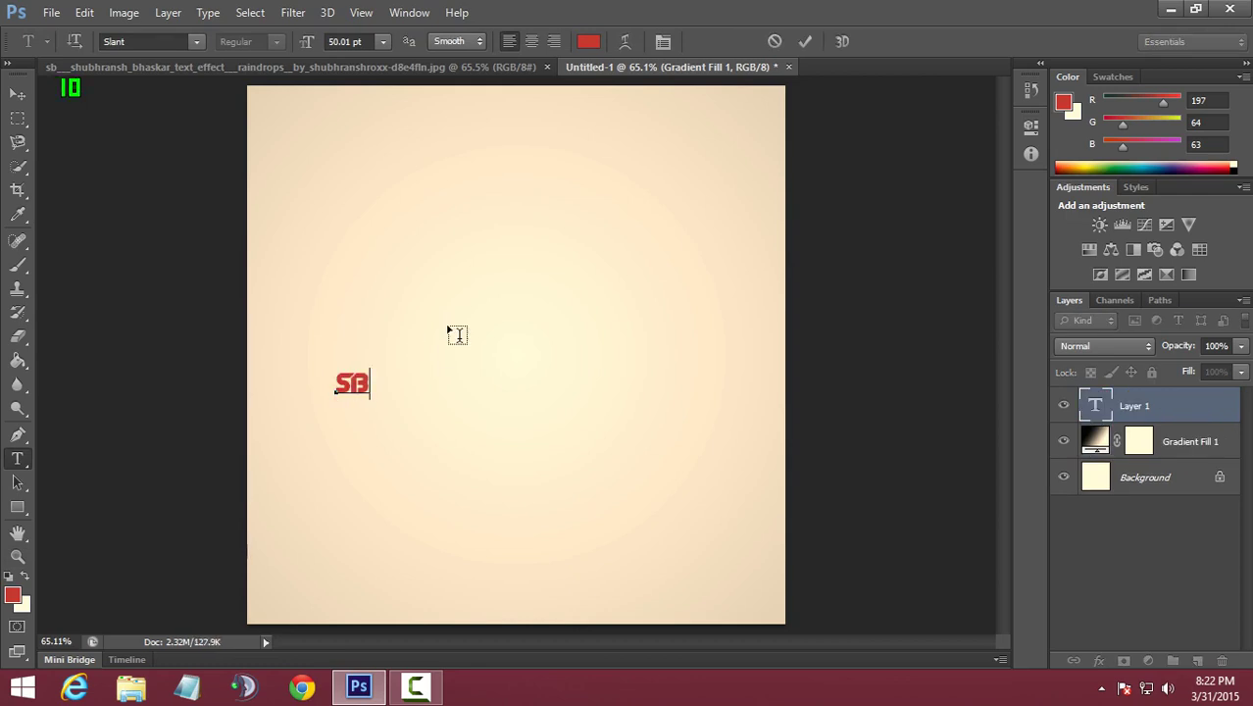
{"action": "left_click", "coordinate": [17, 94]}
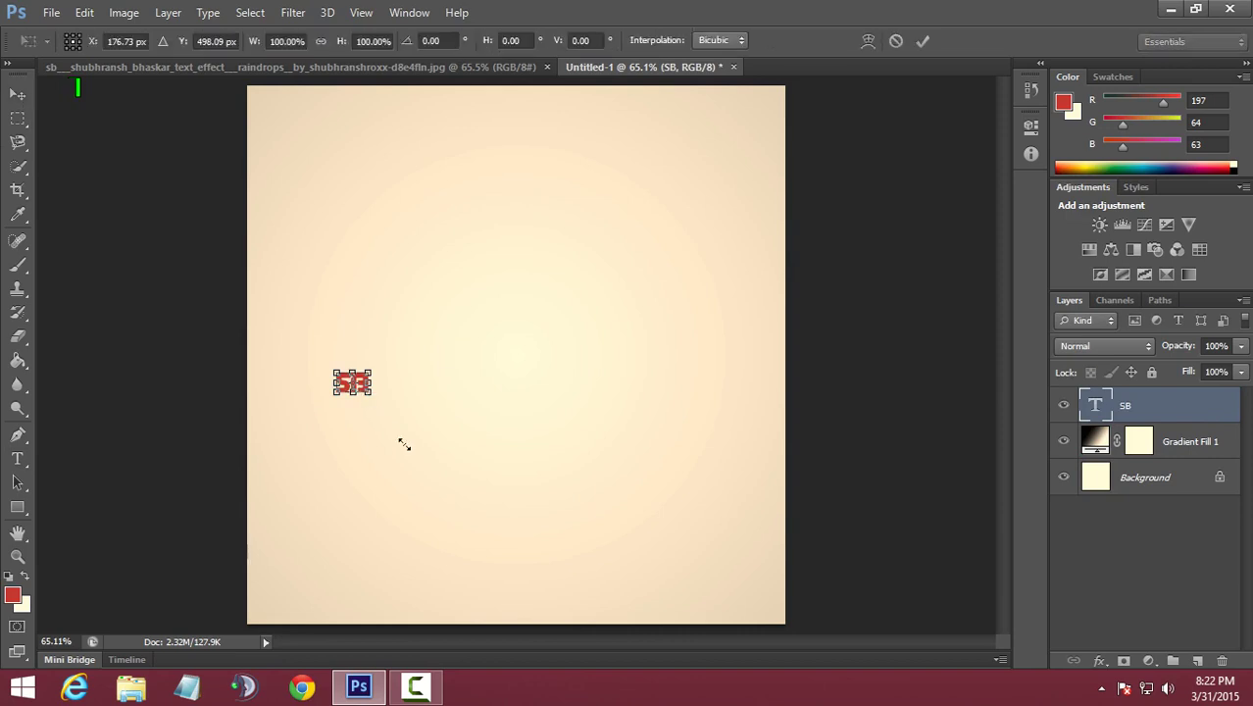
- Scale the SB text up with Free Transform and centre it on the canvas
{"action": "left_click_drag", "start_coordinate": [369, 400], "coordinate": [540, 532]}
{"action": "mouse_move", "coordinate": [517, 471]}
{"action": "left_mouse_down"}
{"action": "mouse_move", "coordinate": [483, 256]}
{"action": "mouse_move", "coordinate": [696, 540]}
{"action": "left_mouse_up"}
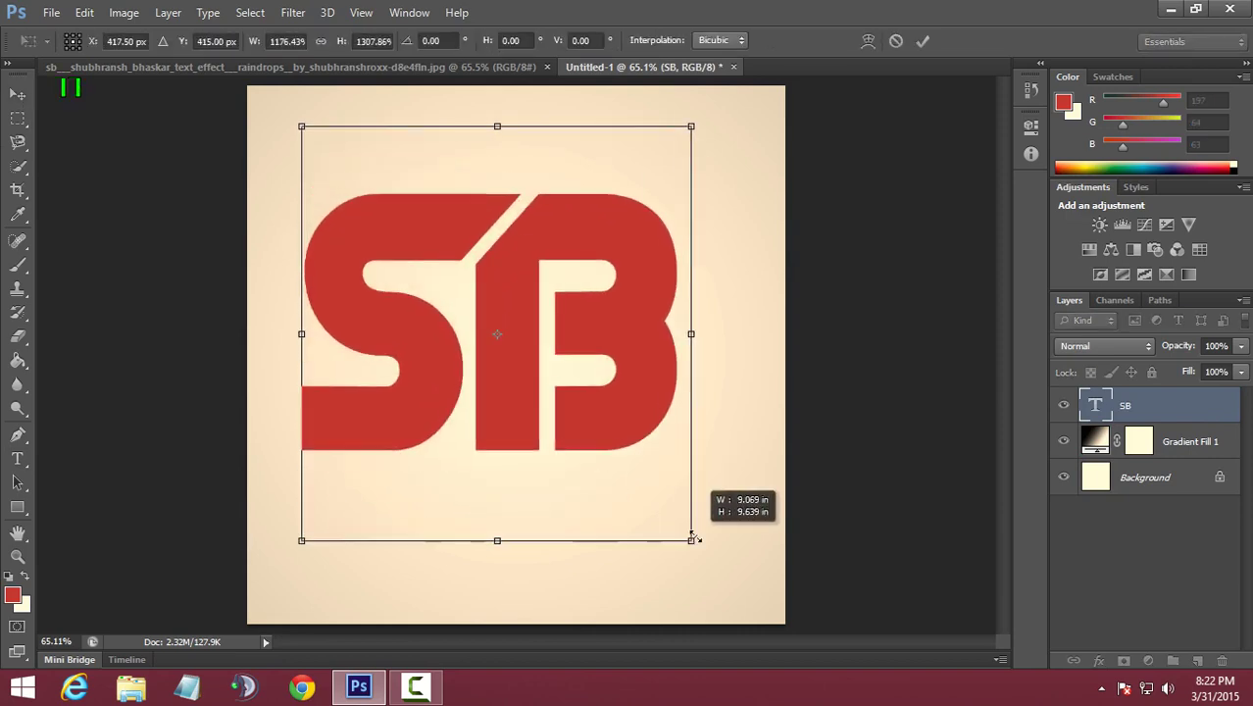
{"action": "mouse_move", "coordinate": [605, 394]}
{"action": "left_mouse_down"}
{"action": "mouse_move", "coordinate": [627, 395]}
{"action": "mouse_move", "coordinate": [621, 411]}
{"action": "left_mouse_up"}
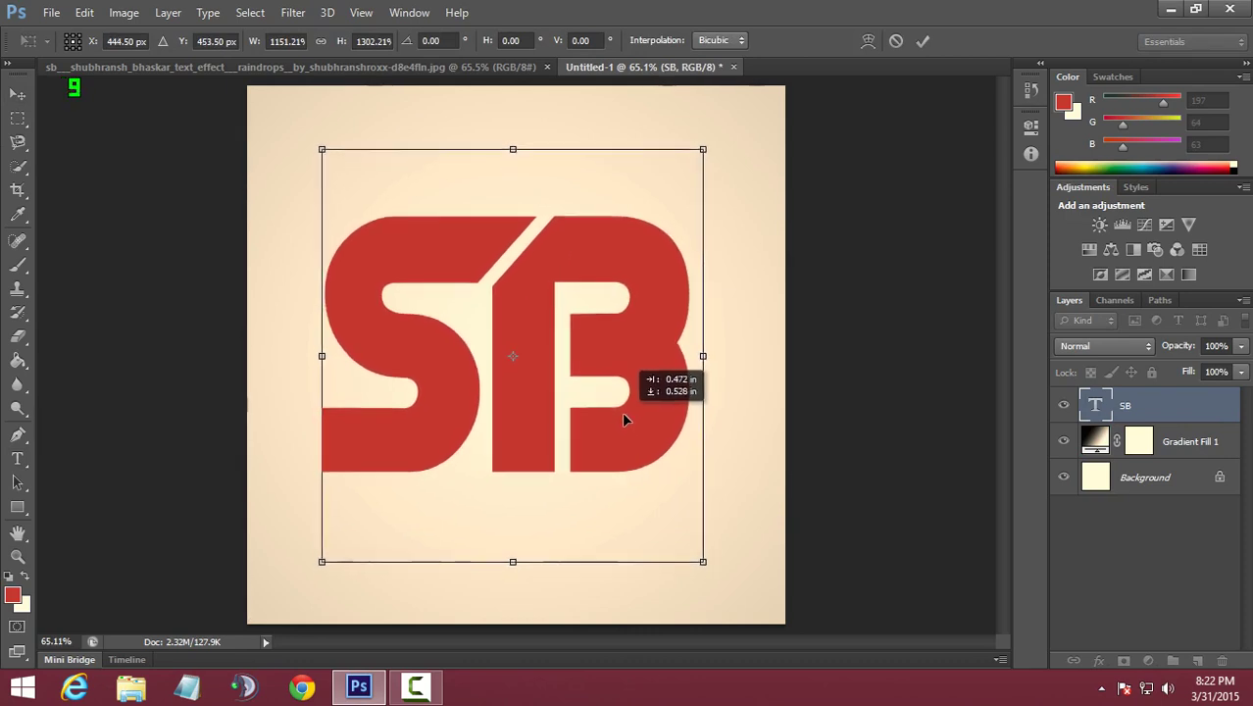
{"action": "left_click", "coordinate": [17, 93]}
{"action": "key", "text": "Return"}
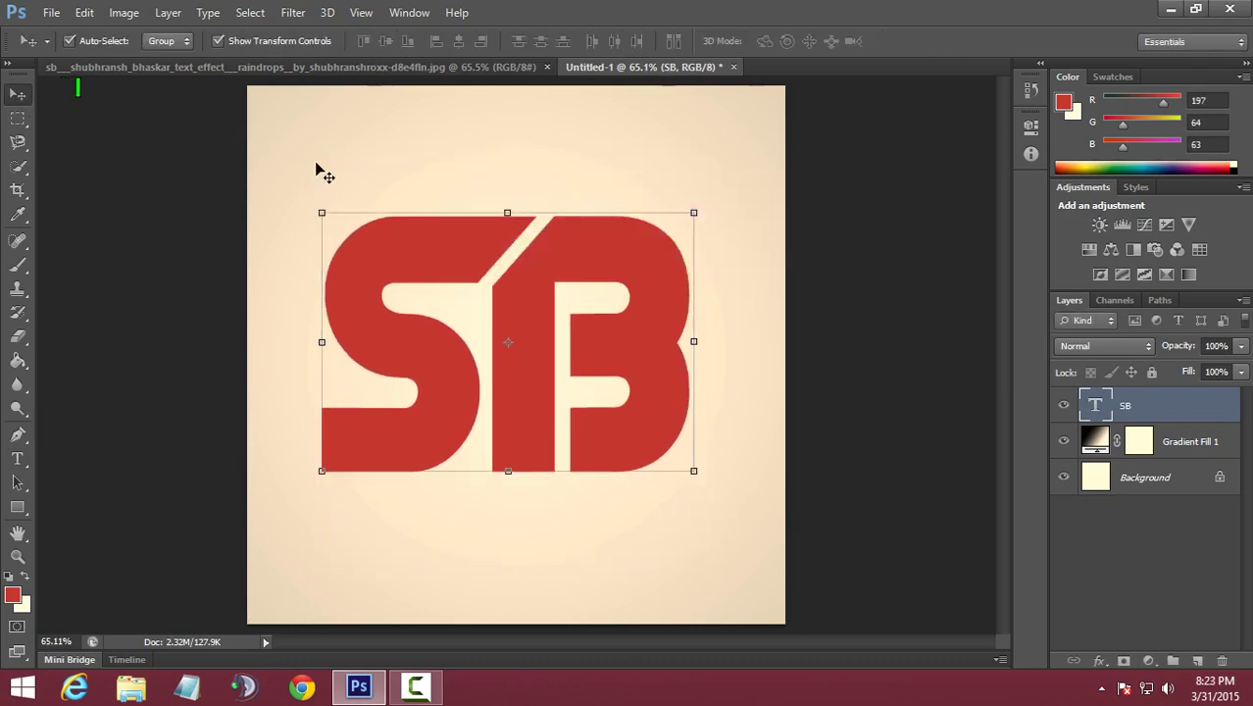
- Open the raindrop photo lad_6720.jpg
{"action": "left_click", "coordinate": [51, 11]}
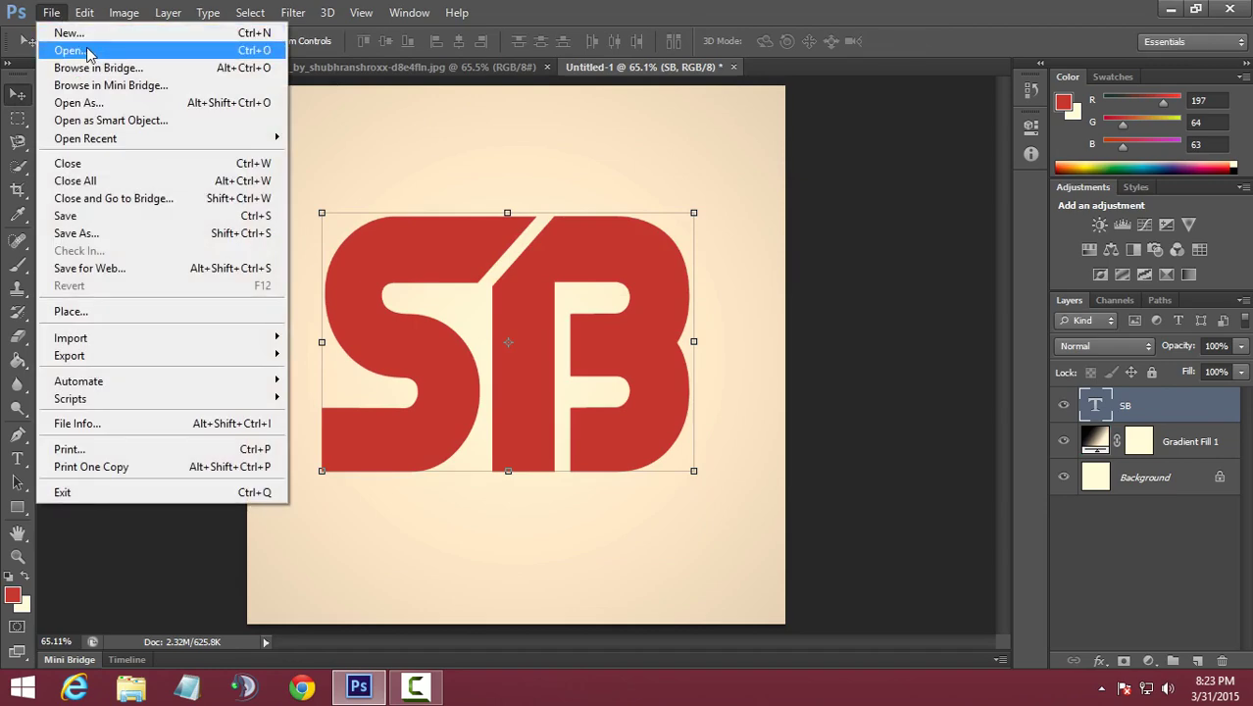
{"action": "left_click", "coordinate": [70, 50]}
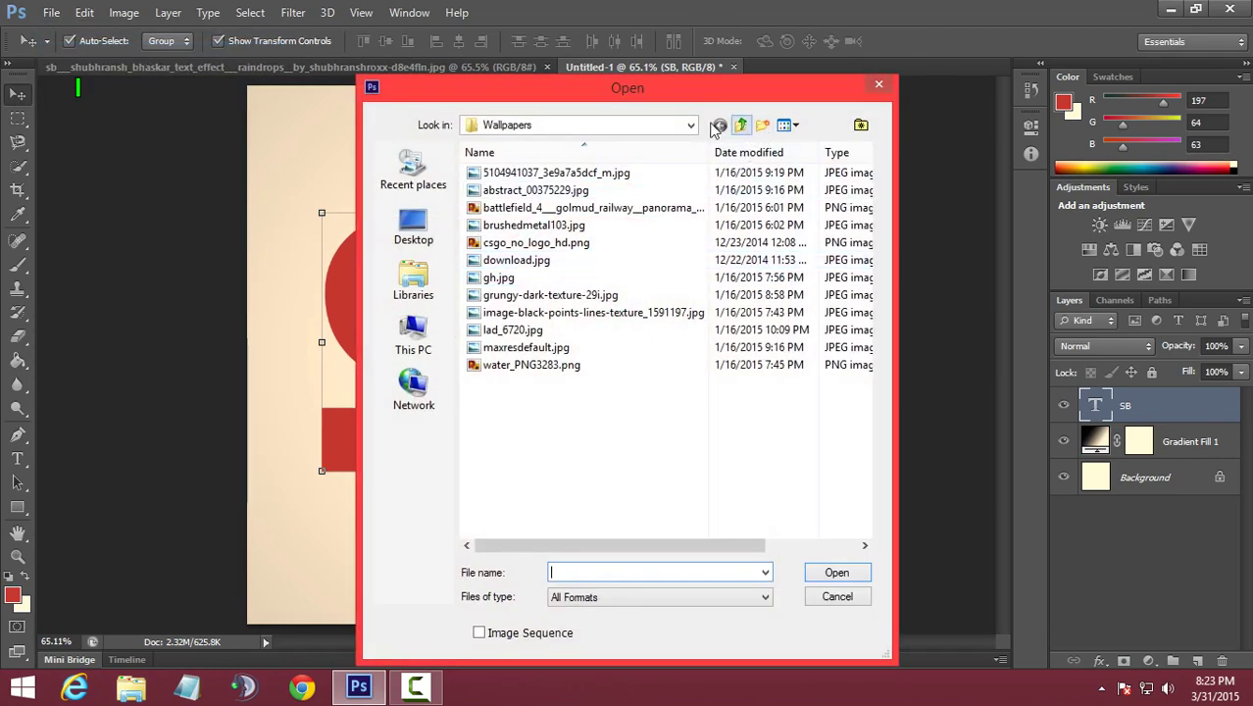
{"action": "left_click", "coordinate": [794, 125]}
{"action": "left_click", "coordinate": [833, 188]}
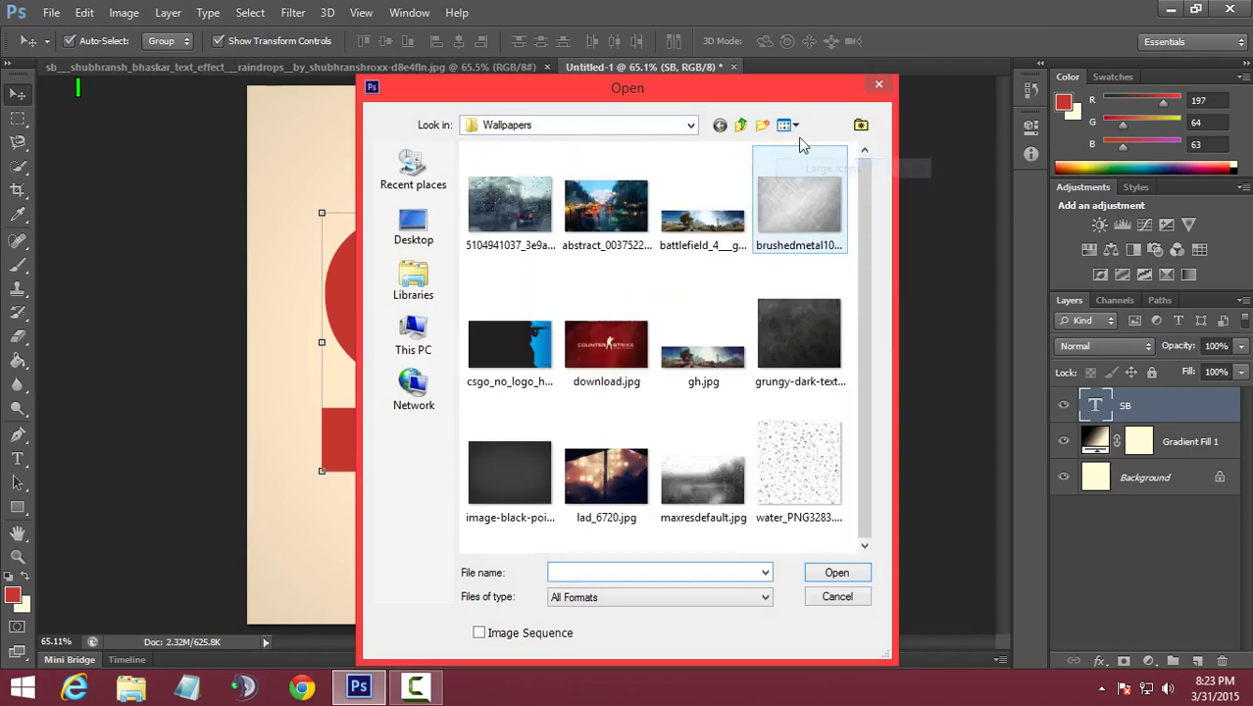
{"action": "left_click", "coordinate": [606, 476]}
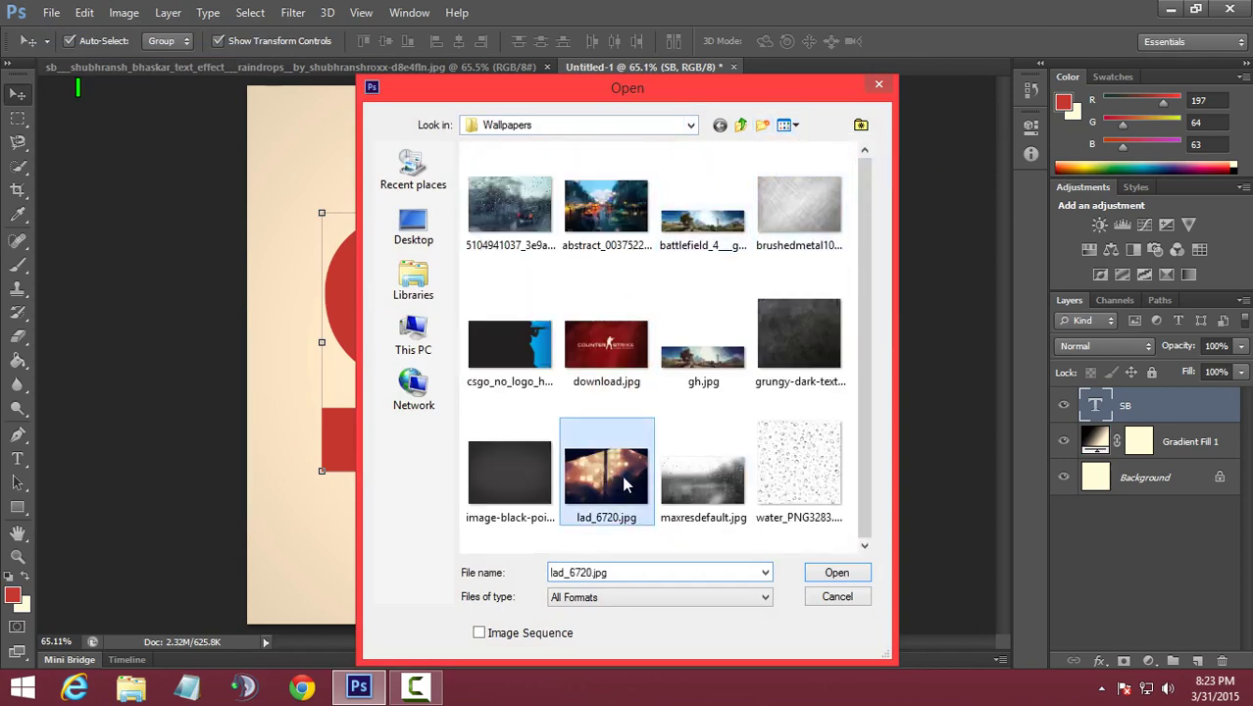
{"action": "left_click", "coordinate": [838, 573]}
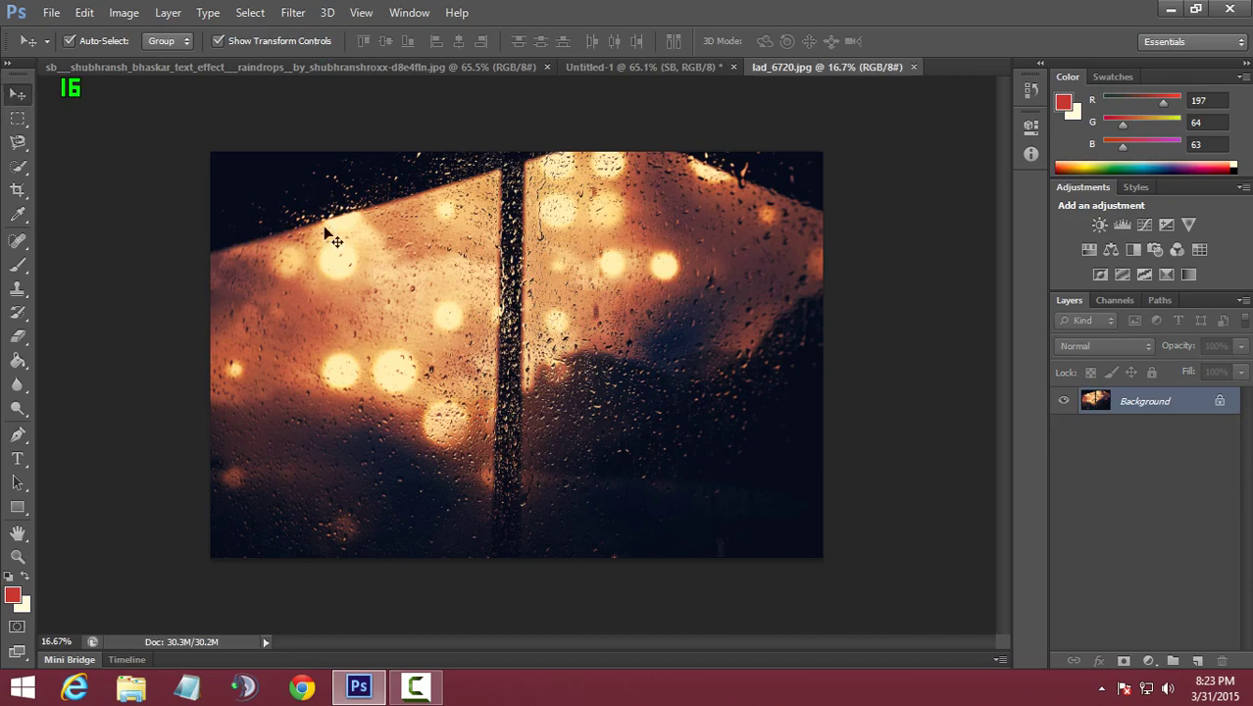
- Drag the raindrop photo into Untitled-1 as Layer 1 and size it to cover the canvas
{"action": "mouse_move", "coordinate": [332, 235]}
{"action": "left_mouse_down"}
{"action": "mouse_move", "coordinate": [649, 70]}
{"action": "mouse_move", "coordinate": [591, 323]}
{"action": "mouse_move", "coordinate": [545, 313]}
{"action": "left_mouse_up"}
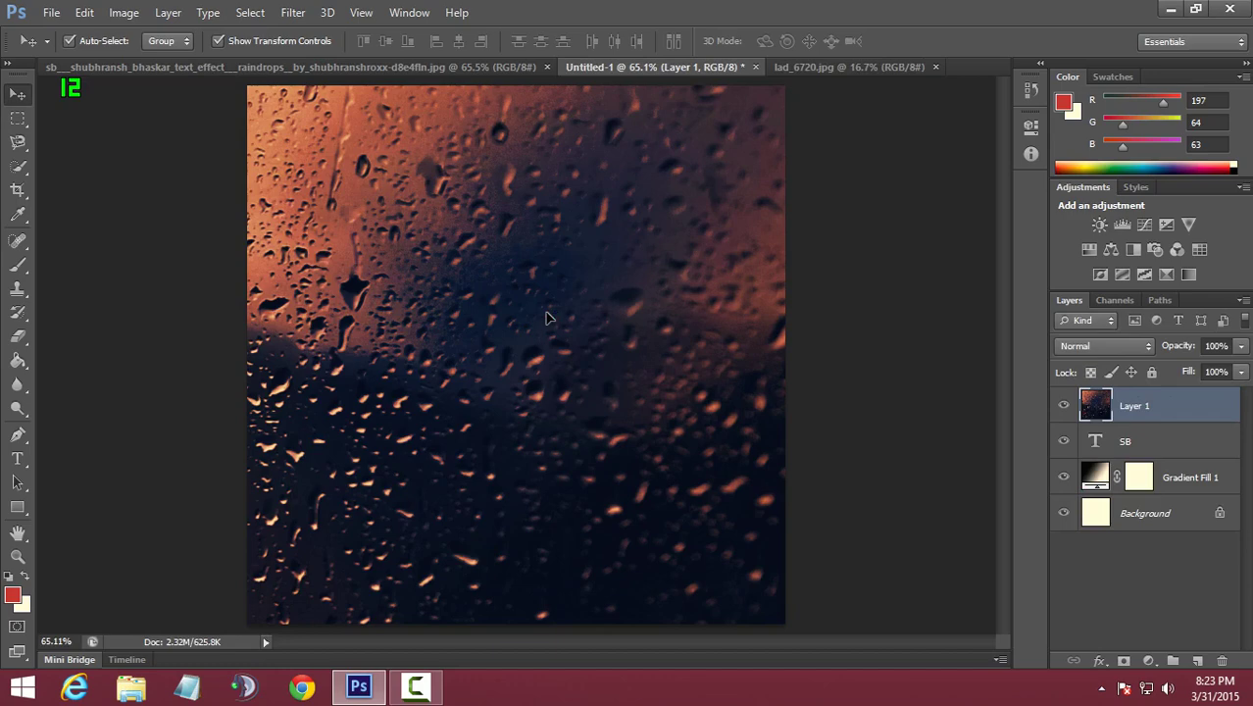
{"action": "mouse_move", "coordinate": [593, 265]}
{"action": "left_mouse_down"}
{"action": "mouse_move", "coordinate": [409, 530]}
{"action": "mouse_move", "coordinate": [686, 627]}
{"action": "left_mouse_up"}
{"action": "key", "text": "ctrl+t"}
{"action": "left_click_drag", "start_coordinate": [844, 313], "coordinate": [445, 506]}
{"action": "mouse_move", "coordinate": [620, 286]}
{"action": "left_mouse_down"}
{"action": "mouse_move", "coordinate": [743, 267]}
{"action": "mouse_move", "coordinate": [663, 333]}
{"action": "left_mouse_up"}
{"action": "key", "text": "v"}
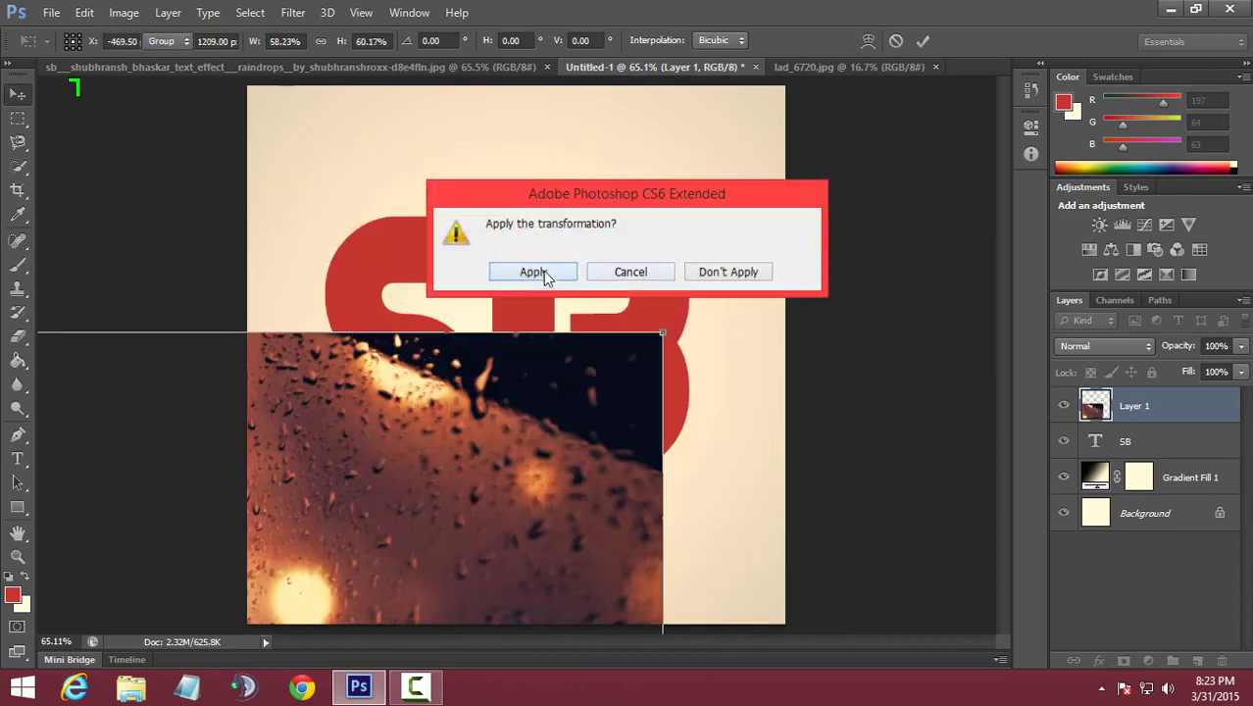
{"action": "left_click", "coordinate": [535, 271]}
{"action": "left_click_drag", "start_coordinate": [524, 402], "coordinate": [686, 133]}
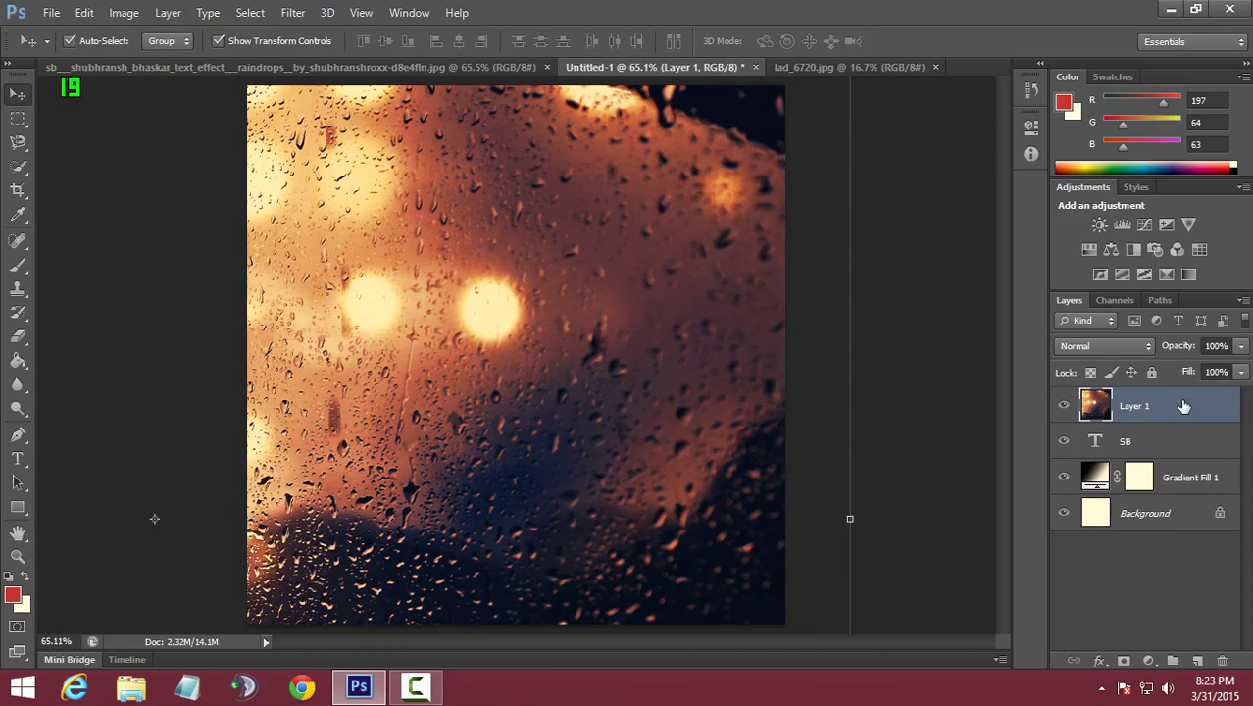
- Make Layer 1 a clipping mask on the SB text, then scale and shift the drops inside the letters
{"action": "right_click", "coordinate": [1183, 406]}
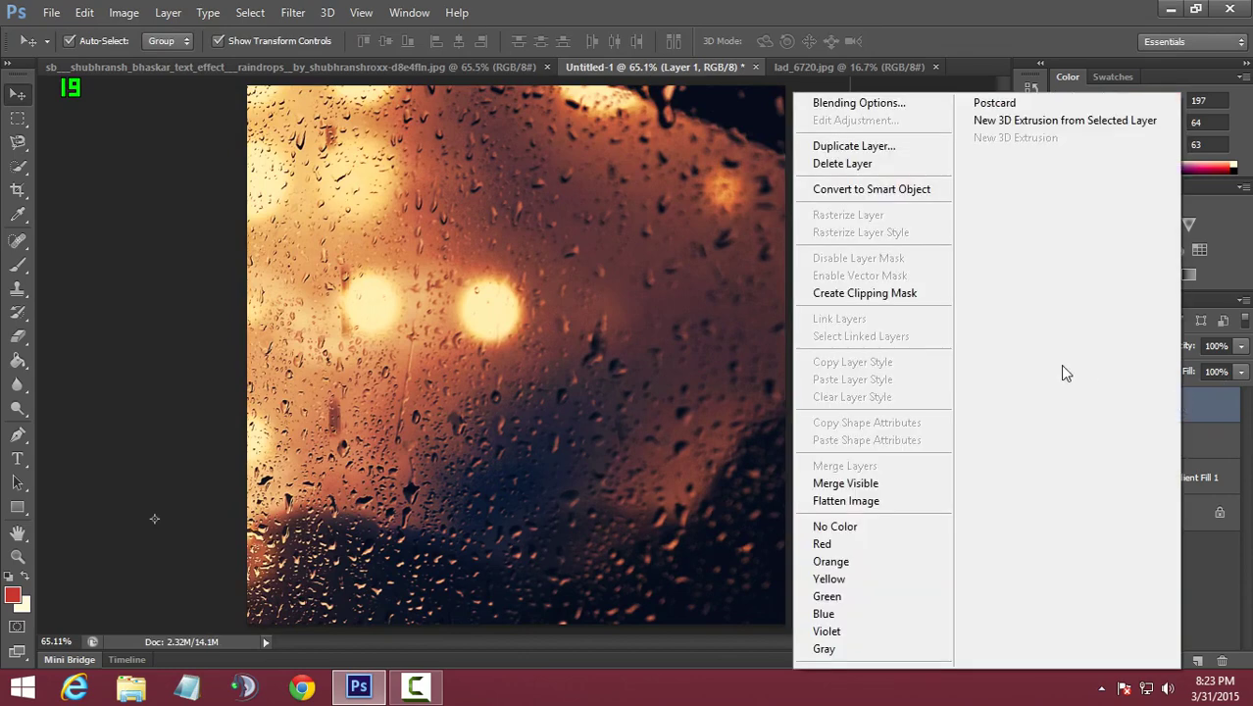
{"action": "left_click", "coordinate": [902, 295]}
{"action": "mouse_move", "coordinate": [673, 360]}
{"action": "left_mouse_down"}
{"action": "mouse_move", "coordinate": [578, 310]}
{"action": "mouse_move", "coordinate": [472, 331]}
{"action": "mouse_move", "coordinate": [705, 236]}
{"action": "left_mouse_up"}
{"action": "mouse_move", "coordinate": [818, 197]}
{"action": "left_mouse_down"}
{"action": "mouse_move", "coordinate": [502, 336]}
{"action": "mouse_move", "coordinate": [796, 84]}
{"action": "left_mouse_up"}
{"action": "mouse_move", "coordinate": [699, 213]}
{"action": "left_mouse_down"}
{"action": "mouse_move", "coordinate": [546, 263]}
{"action": "mouse_move", "coordinate": [755, 224]}
{"action": "mouse_move", "coordinate": [875, 229]}
{"action": "mouse_move", "coordinate": [556, 373]}
{"action": "mouse_move", "coordinate": [425, 373]}
{"action": "left_mouse_up"}
{"action": "mouse_move", "coordinate": [880, 567]}
{"action": "left_mouse_down"}
{"action": "mouse_move", "coordinate": [721, 433]}
{"action": "mouse_move", "coordinate": [770, 470]}
{"action": "mouse_move", "coordinate": [806, 570]}
{"action": "mouse_move", "coordinate": [737, 400]}
{"action": "mouse_move", "coordinate": [720, 384]}
{"action": "mouse_move", "coordinate": [704, 390]}
{"action": "mouse_move", "coordinate": [802, 397]}
{"action": "mouse_move", "coordinate": [778, 405]}
{"action": "mouse_move", "coordinate": [699, 352]}
{"action": "mouse_move", "coordinate": [685, 368]}
{"action": "left_mouse_up"}
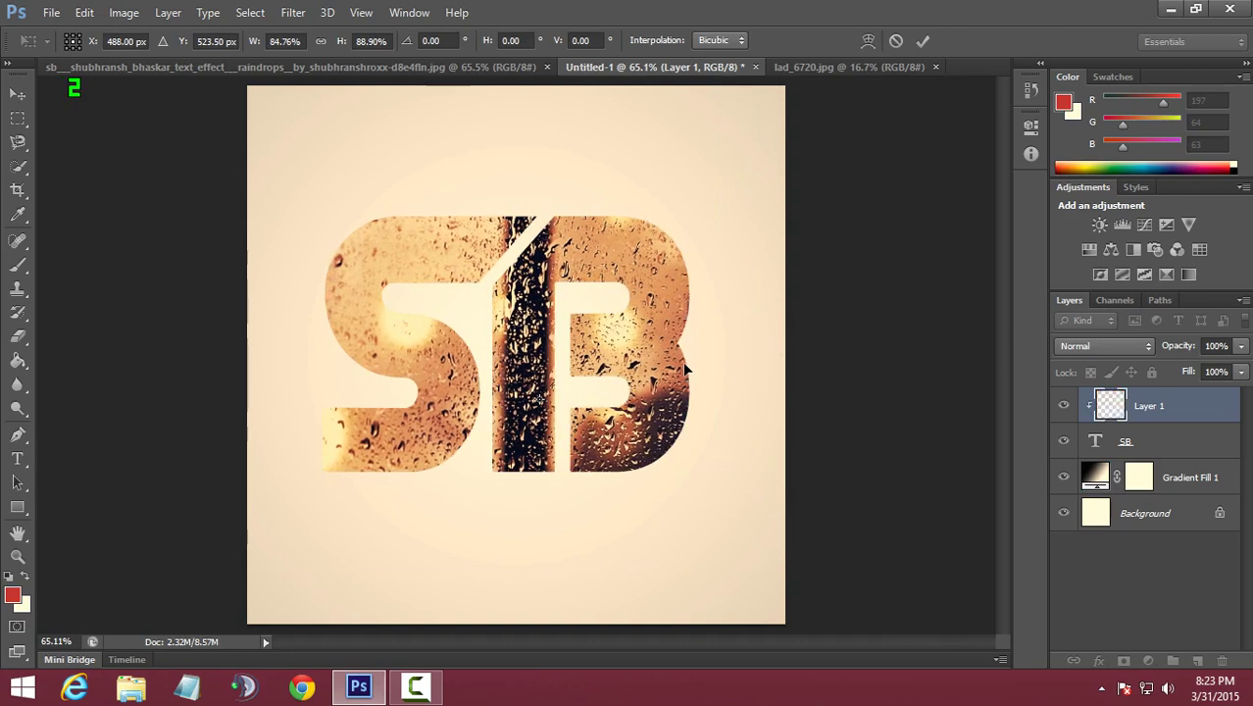
- Type 'SHUBHRANSH' below the logo, then move and resize it
{"action": "left_click", "coordinate": [18, 463]}
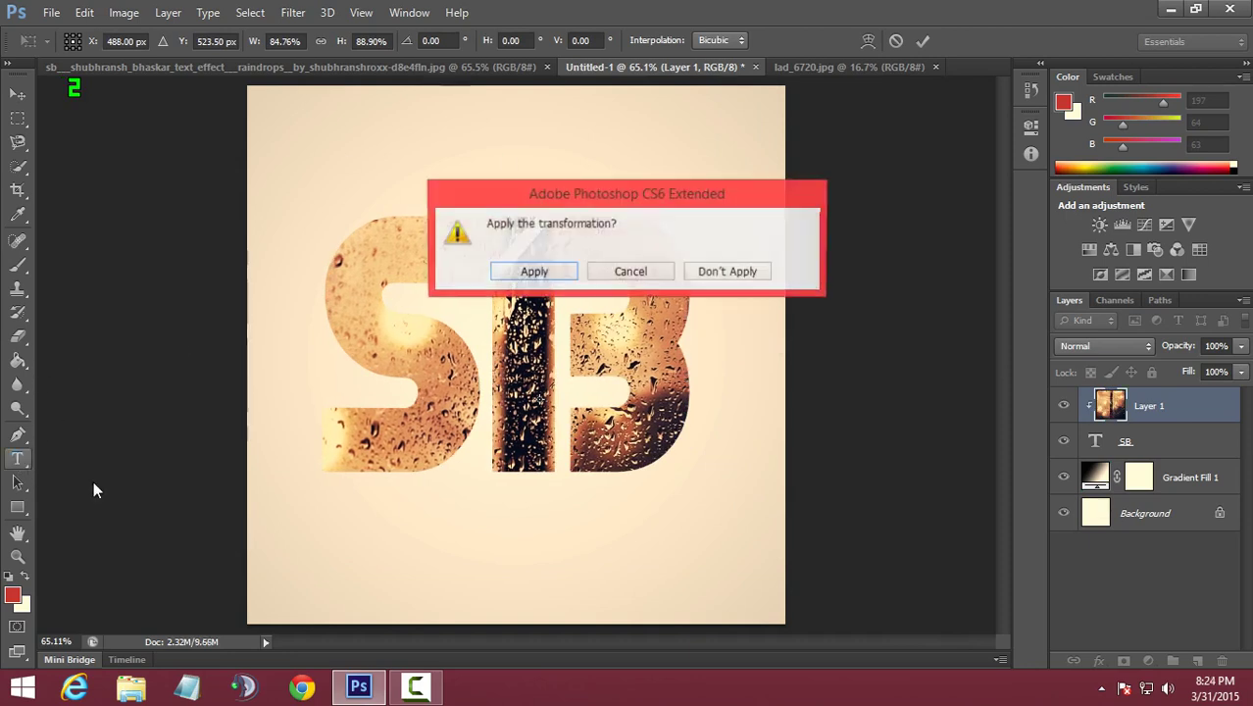
{"action": "left_click", "coordinate": [558, 257]}
{"action": "left_click", "coordinate": [357, 566]}
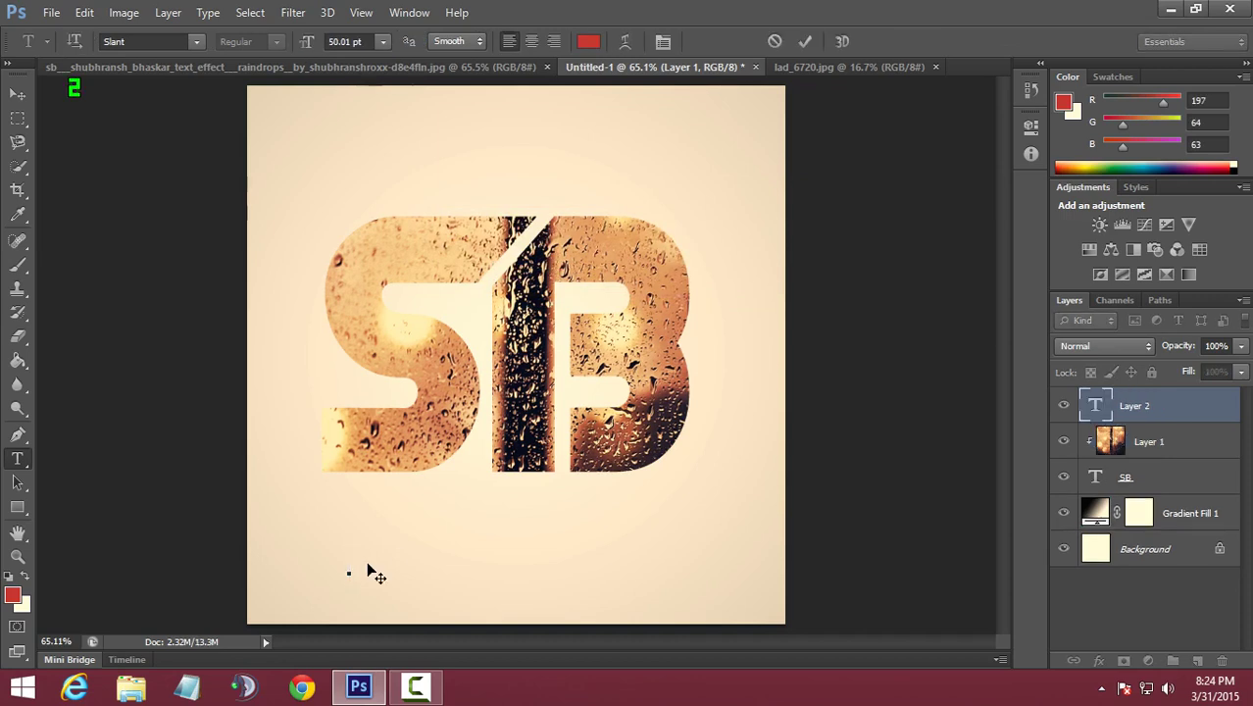
{"action": "type", "text": "SHUBH"}
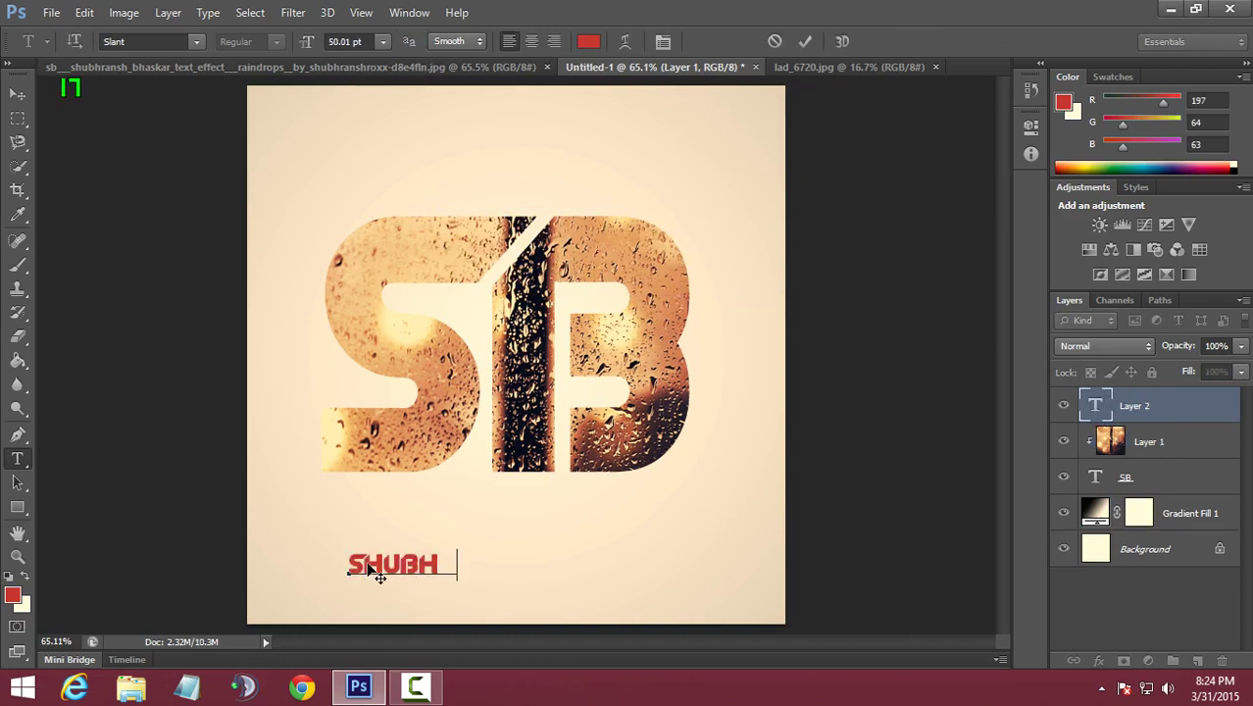
{"action": "type", "text": "RANSH"}
{"action": "left_click", "coordinate": [19, 94]}
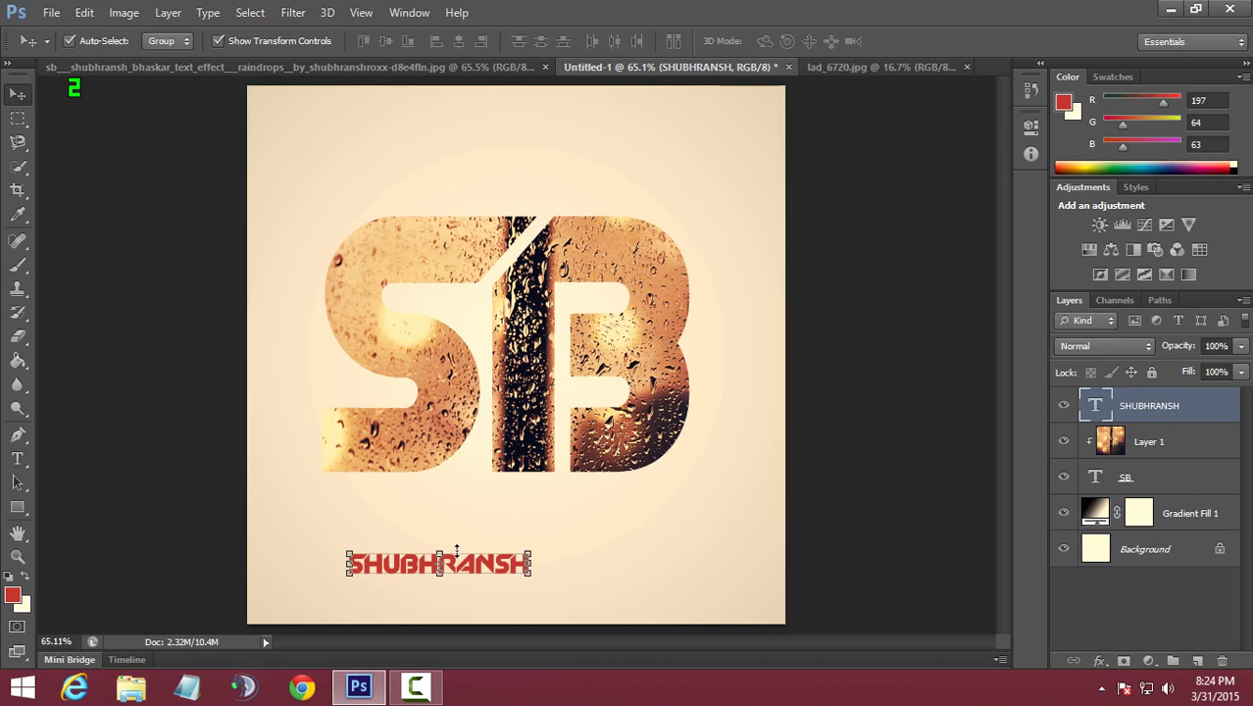
{"action": "mouse_move", "coordinate": [481, 565]}
{"action": "left_mouse_down"}
{"action": "mouse_move", "coordinate": [429, 525]}
{"action": "mouse_move", "coordinate": [554, 566]}
{"action": "mouse_move", "coordinate": [504, 531]}
{"action": "left_mouse_up"}
{"action": "key", "text": "ctrl+t"}
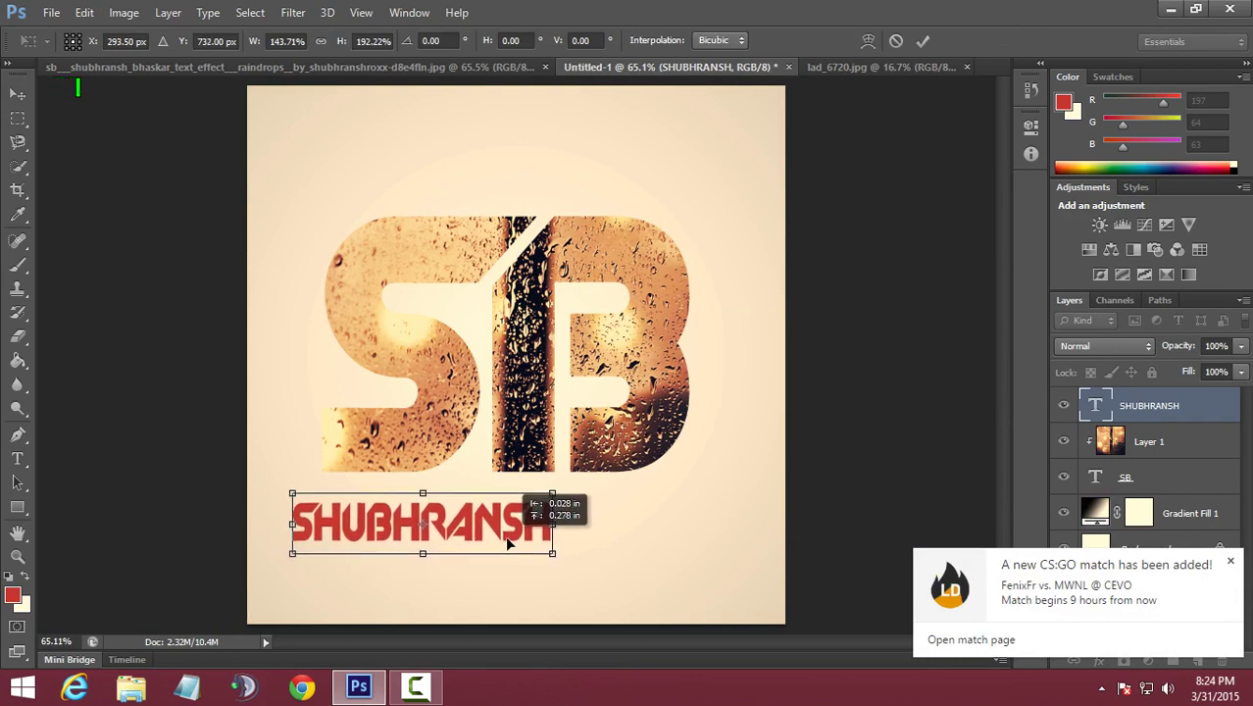
{"action": "left_click", "coordinate": [17, 93]}
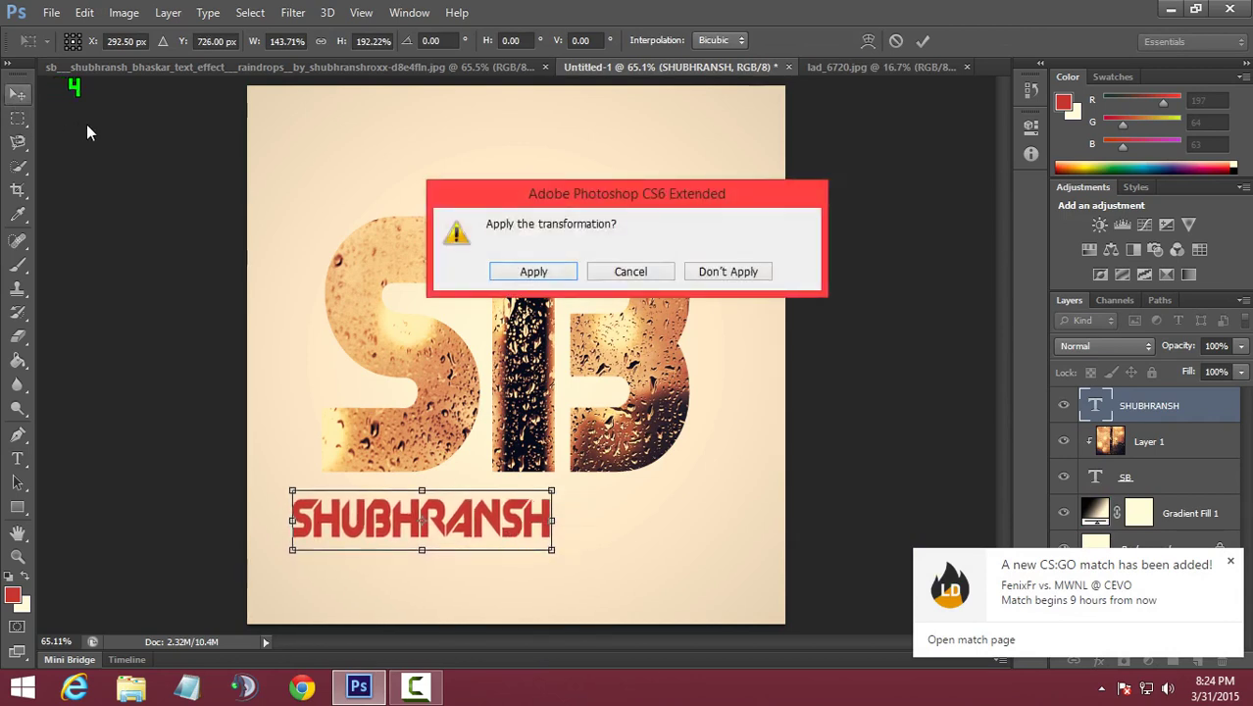
{"action": "left_click", "coordinate": [531, 269]}
- Type 'BHASKAR' at the lower right and stretch it larger
{"action": "left_click", "coordinate": [17, 458]}
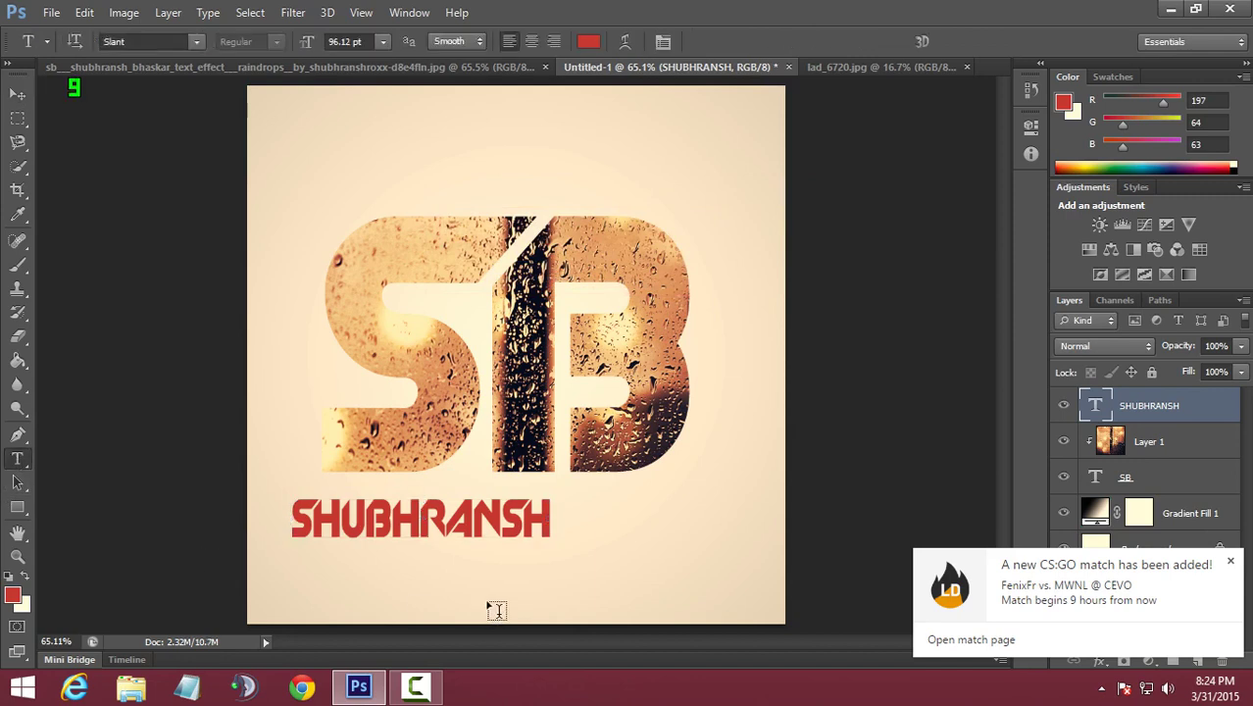
{"action": "left_click", "coordinate": [525, 588]}
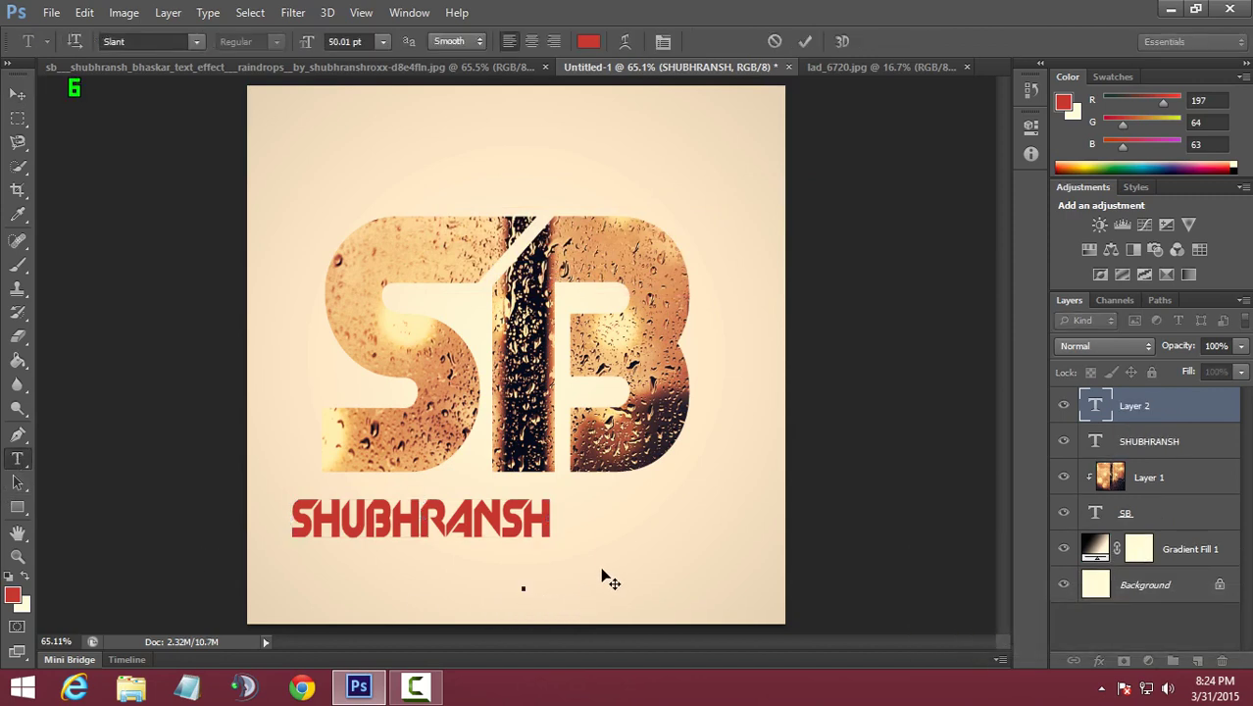
{"action": "type", "text": "BHA"}
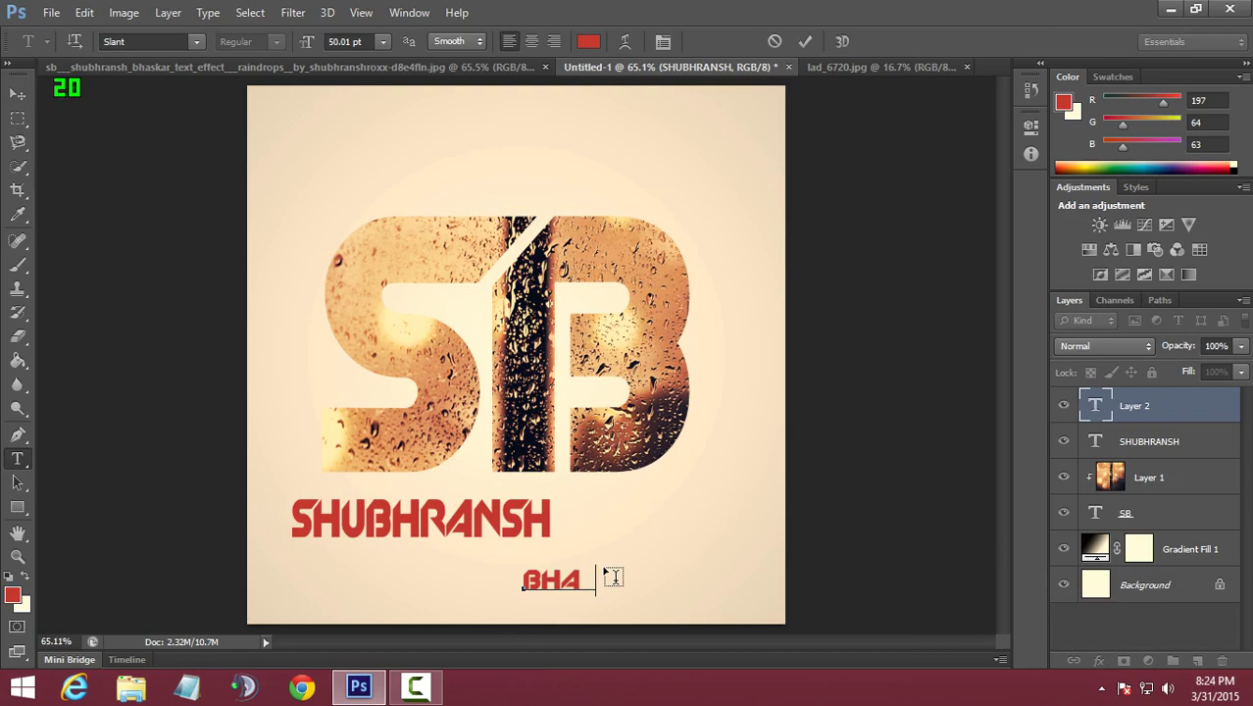
{"action": "type", "text": "SKAR"}
{"action": "left_click", "coordinate": [18, 93]}
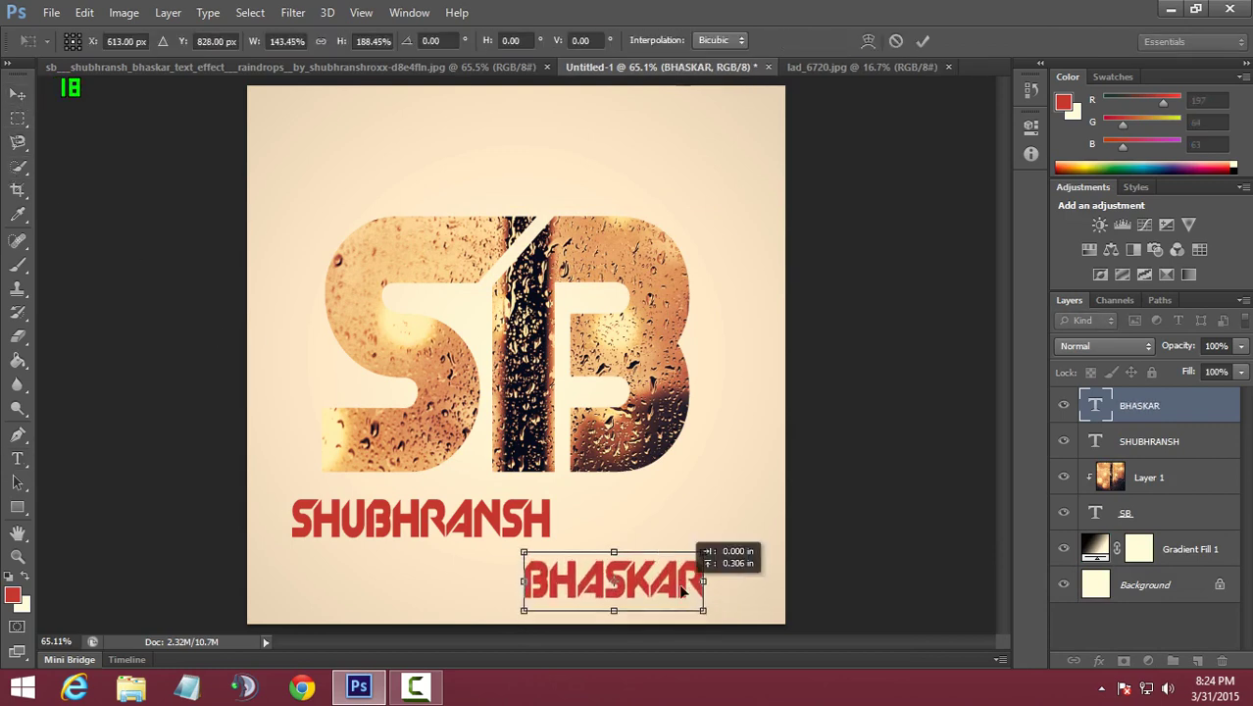
{"action": "mouse_move", "coordinate": [649, 588]}
{"action": "left_mouse_down"}
{"action": "mouse_move", "coordinate": [702, 603]}
{"action": "mouse_move", "coordinate": [728, 576]}
{"action": "left_mouse_up"}
{"action": "left_click", "coordinate": [17, 93]}
{"action": "key", "text": "Return"}
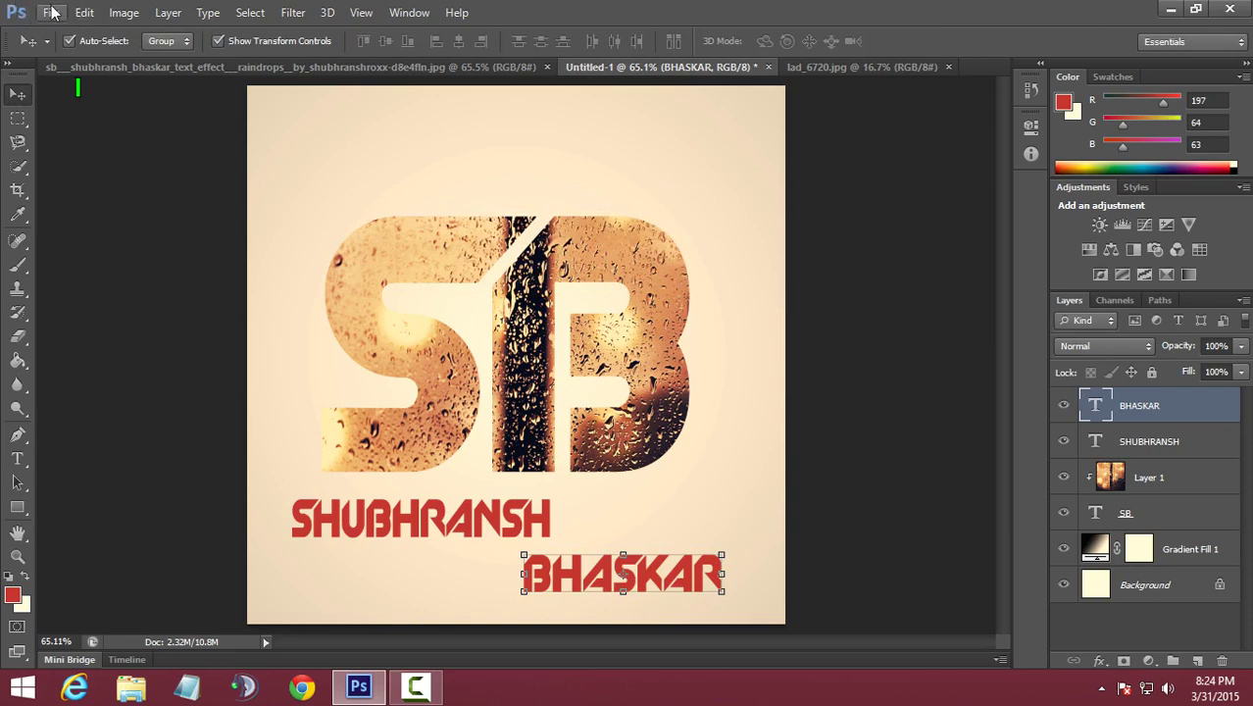
- Open the blue rainy-street photo abstract_00375229.jpg
{"action": "left_click", "coordinate": [51, 13]}
{"action": "left_click", "coordinate": [75, 51]}
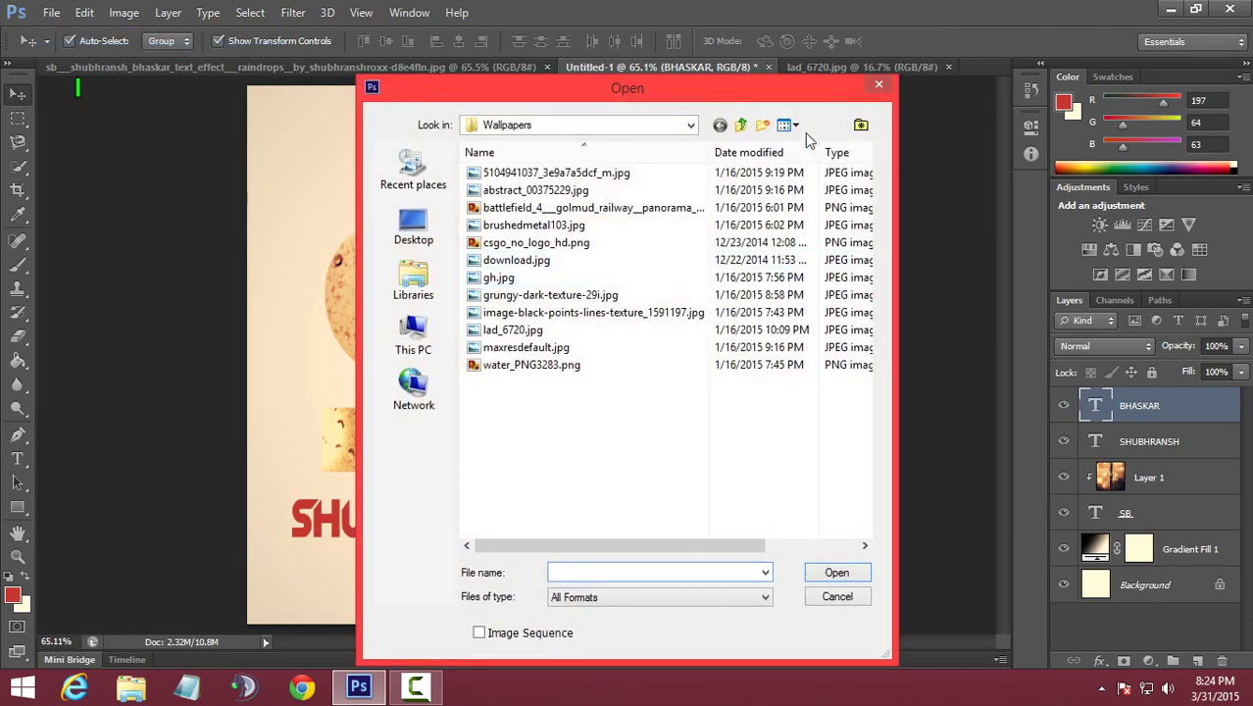
{"action": "left_click", "coordinate": [794, 125]}
{"action": "left_click", "coordinate": [832, 168]}
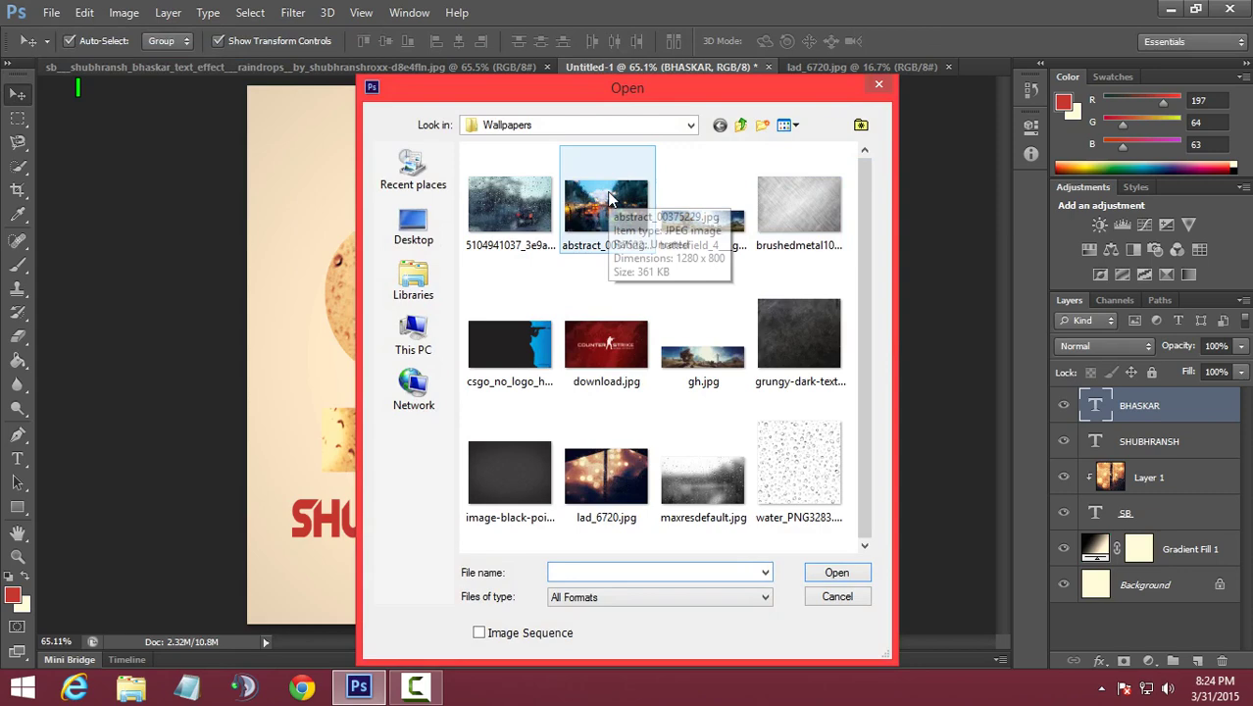
{"action": "left_click", "coordinate": [620, 233]}
{"action": "left_click", "coordinate": [864, 575]}
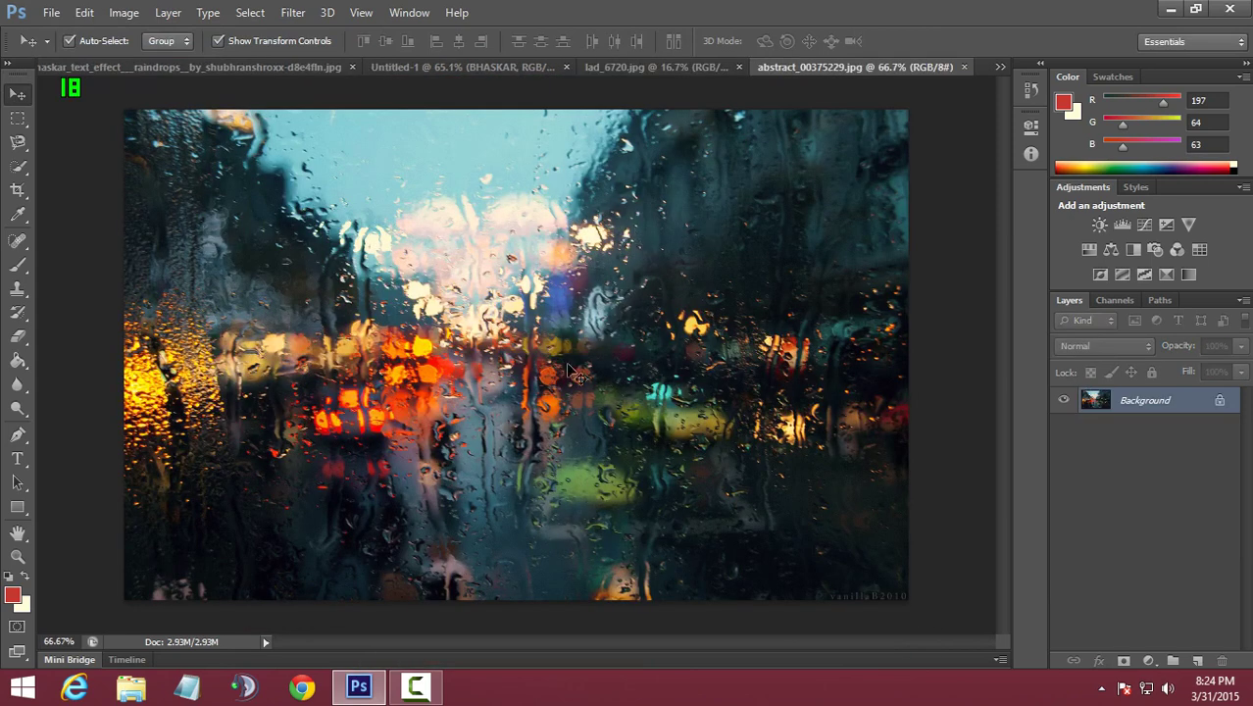
- Bring the rain photo in above SHUBHRANSH, clip it to that text, and reposition it
{"action": "left_click_drag", "start_coordinate": [567, 364], "coordinate": [502, 574]}
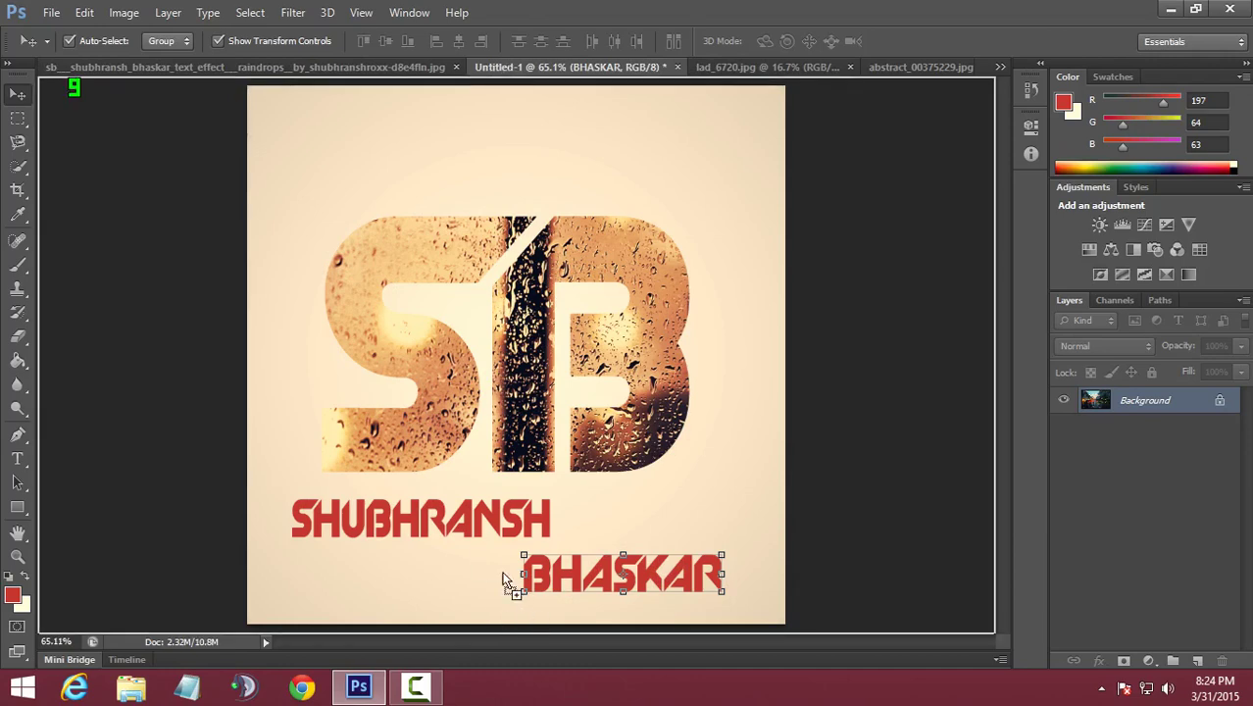
{"action": "left_click_drag", "start_coordinate": [588, 535], "coordinate": [701, 446]}
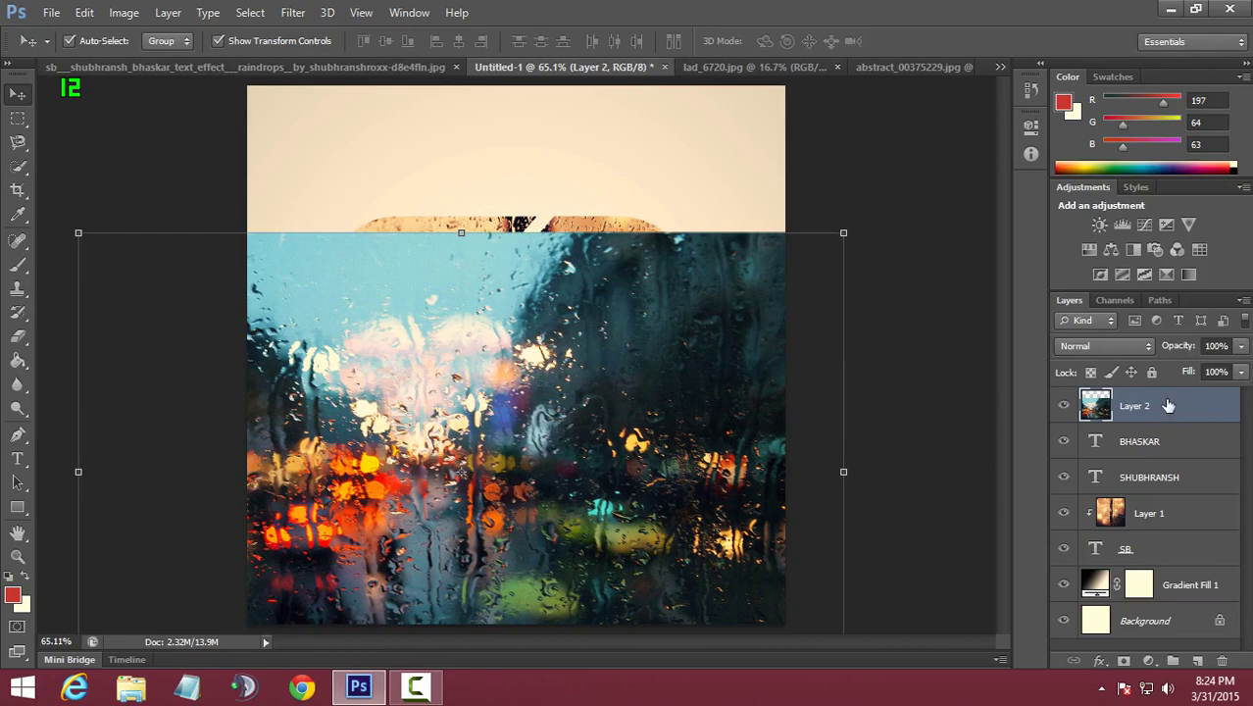
{"action": "left_click_drag", "start_coordinate": [1206, 405], "coordinate": [1202, 463]}
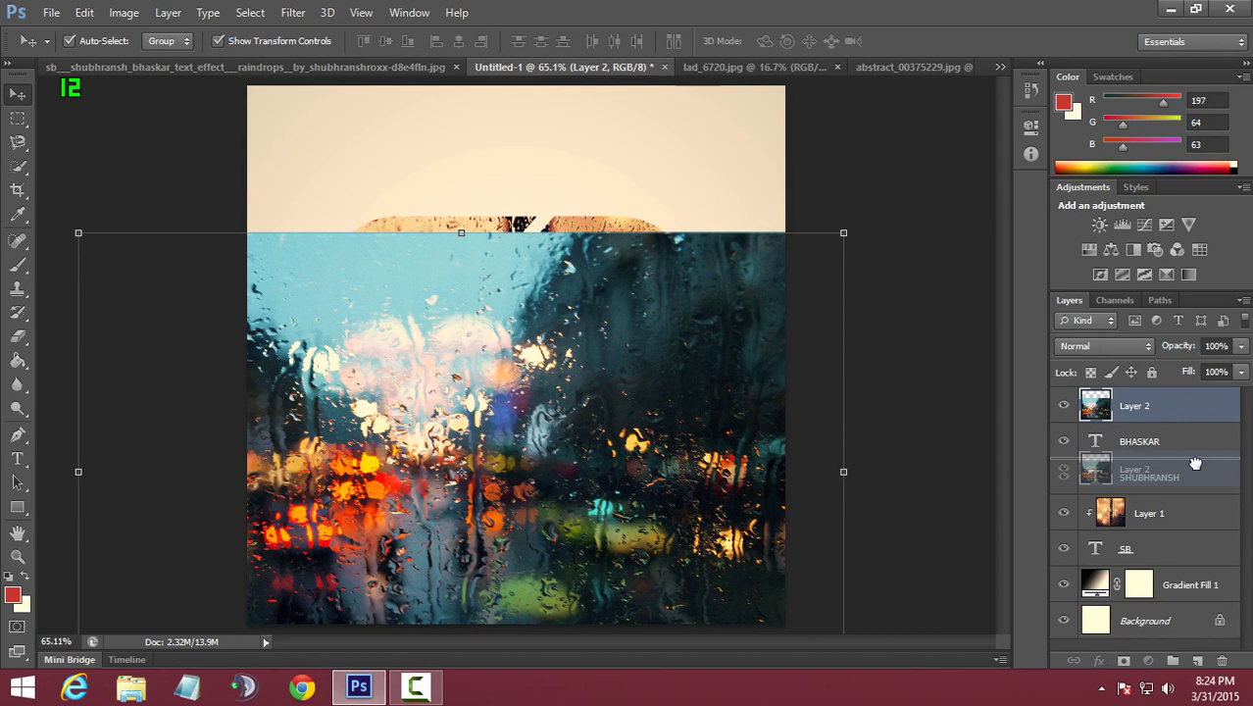
{"action": "left_click_drag", "start_coordinate": [1195, 463], "coordinate": [1198, 465]}
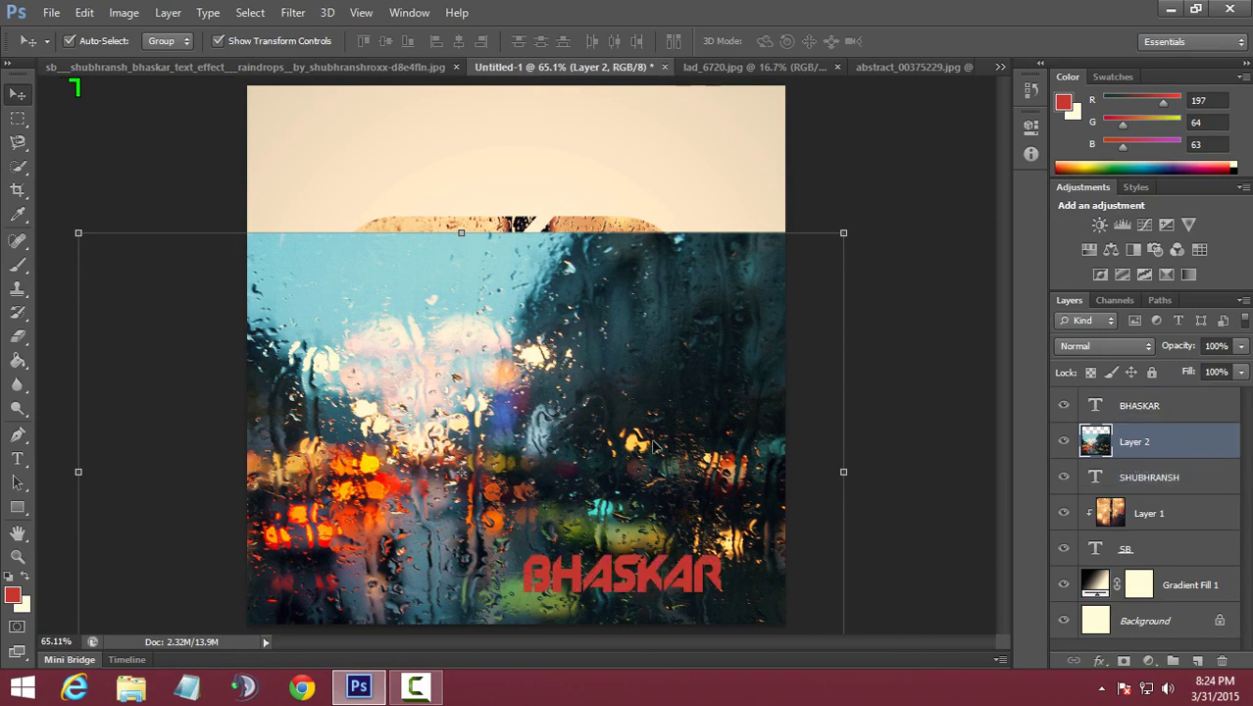
{"action": "left_click_drag", "start_coordinate": [628, 485], "coordinate": [644, 367]}
{"action": "right_click", "coordinate": [1194, 442]}
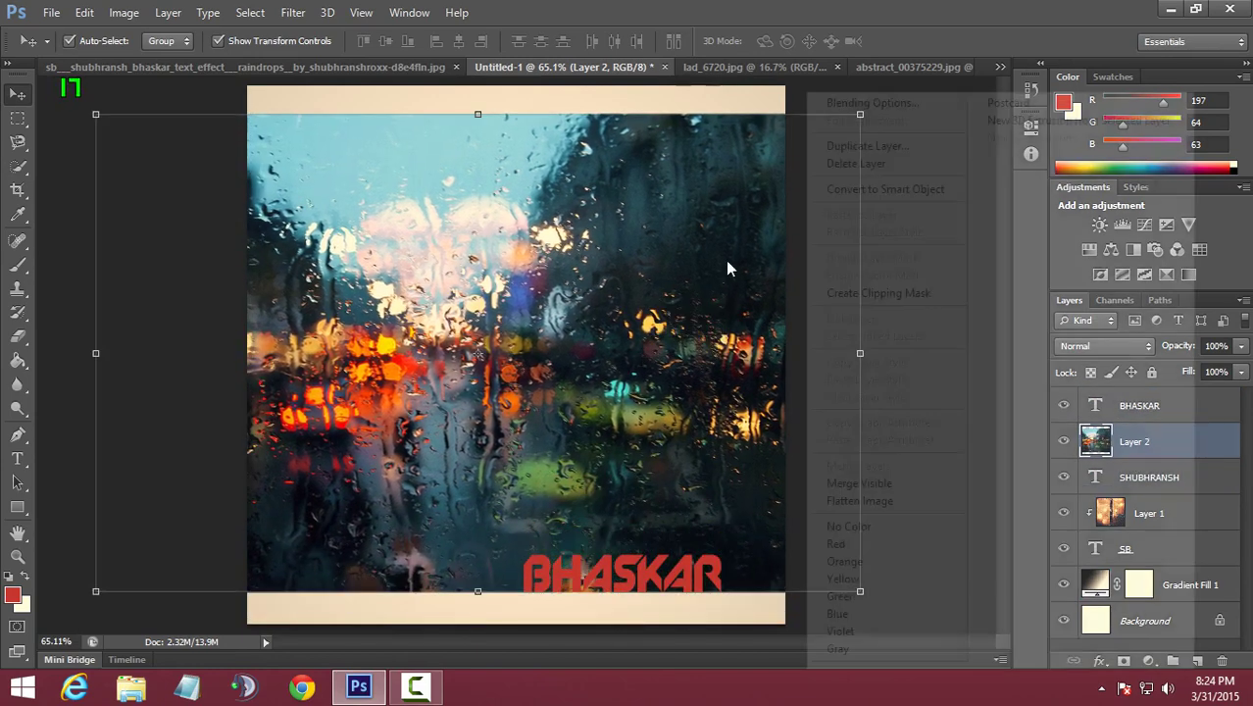
{"action": "left_click", "coordinate": [944, 308]}
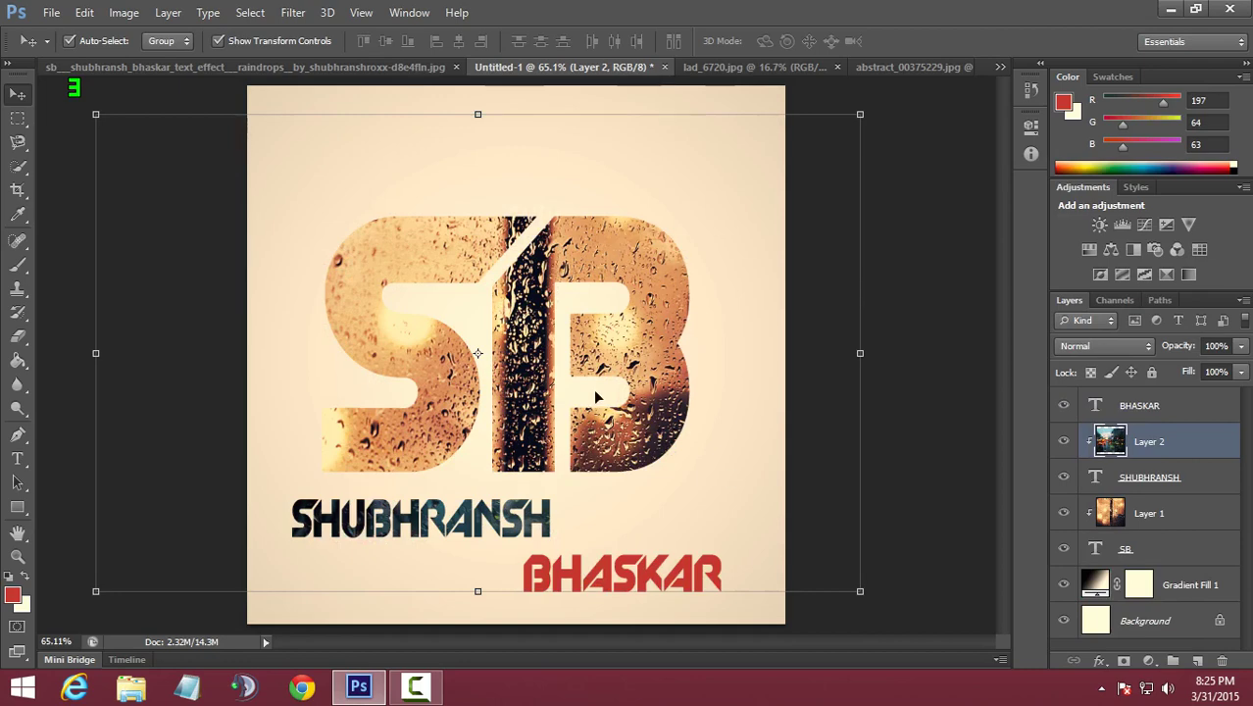
{"action": "mouse_move", "coordinate": [595, 396]}
{"action": "left_mouse_down"}
{"action": "mouse_move", "coordinate": [579, 412]}
{"action": "mouse_move", "coordinate": [593, 361]}
{"action": "left_mouse_up"}
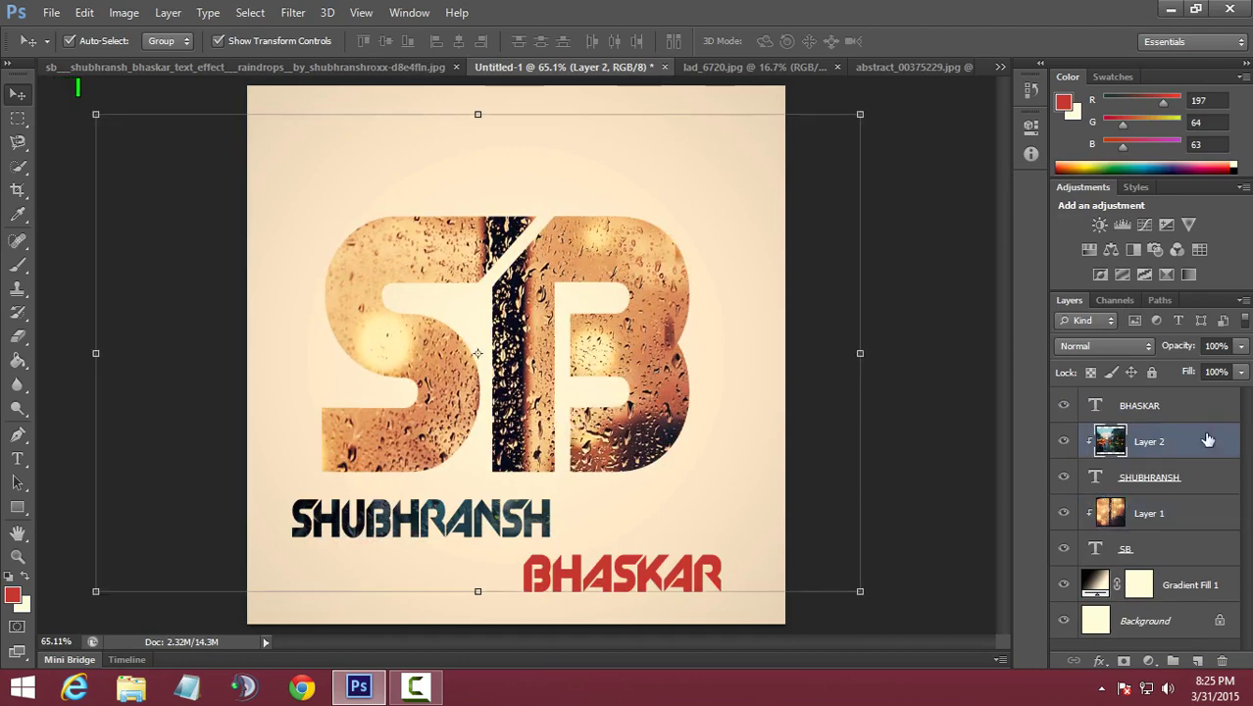
{"action": "left_click_drag", "start_coordinate": [466, 530], "coordinate": [429, 570]}
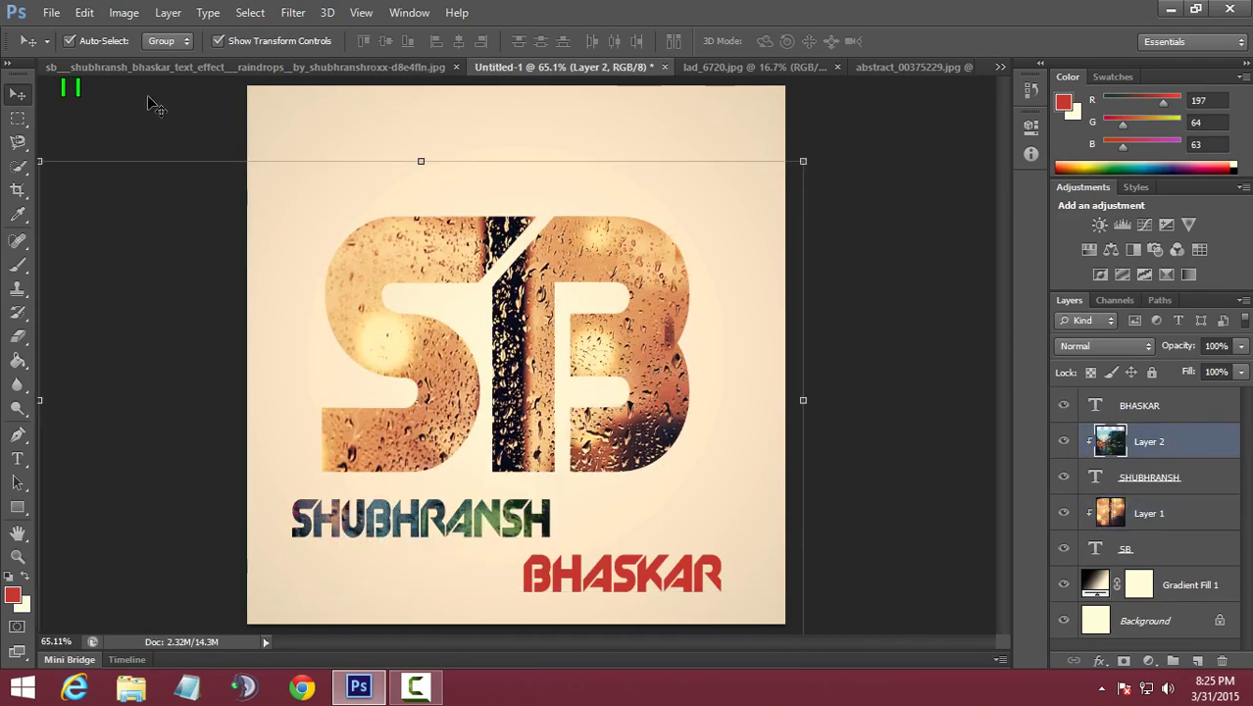
- Finish positioning the SHUBHRANSH texture and drag the blue rain photo in again
{"action": "left_click_drag", "start_coordinate": [542, 544], "coordinate": [535, 569]}
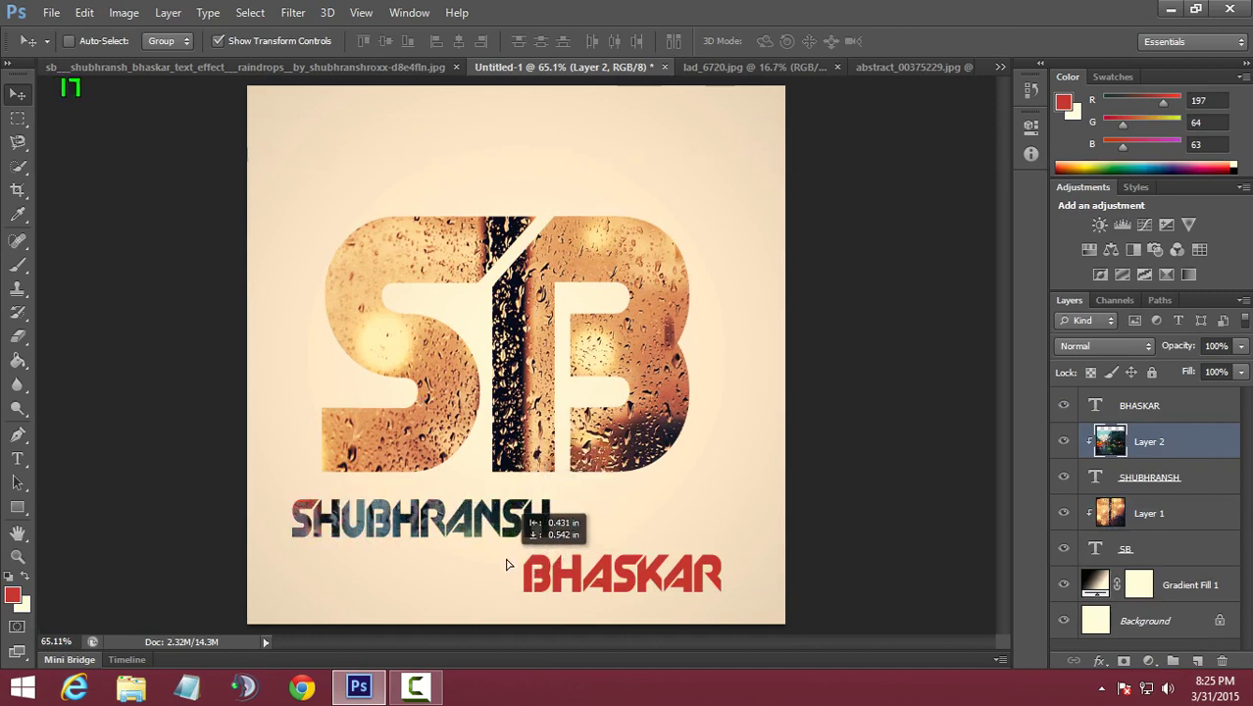
{"action": "left_click_drag", "start_coordinate": [535, 569], "coordinate": [520, 551]}
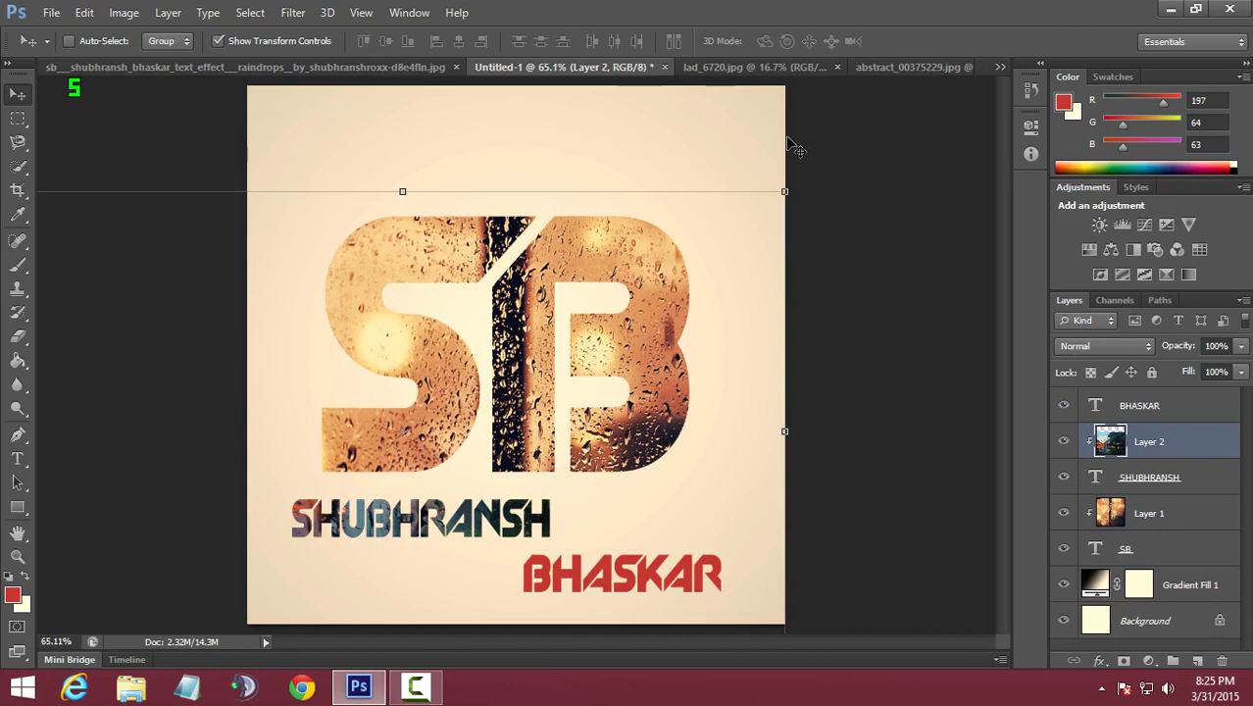
{"action": "left_click", "coordinate": [894, 68]}
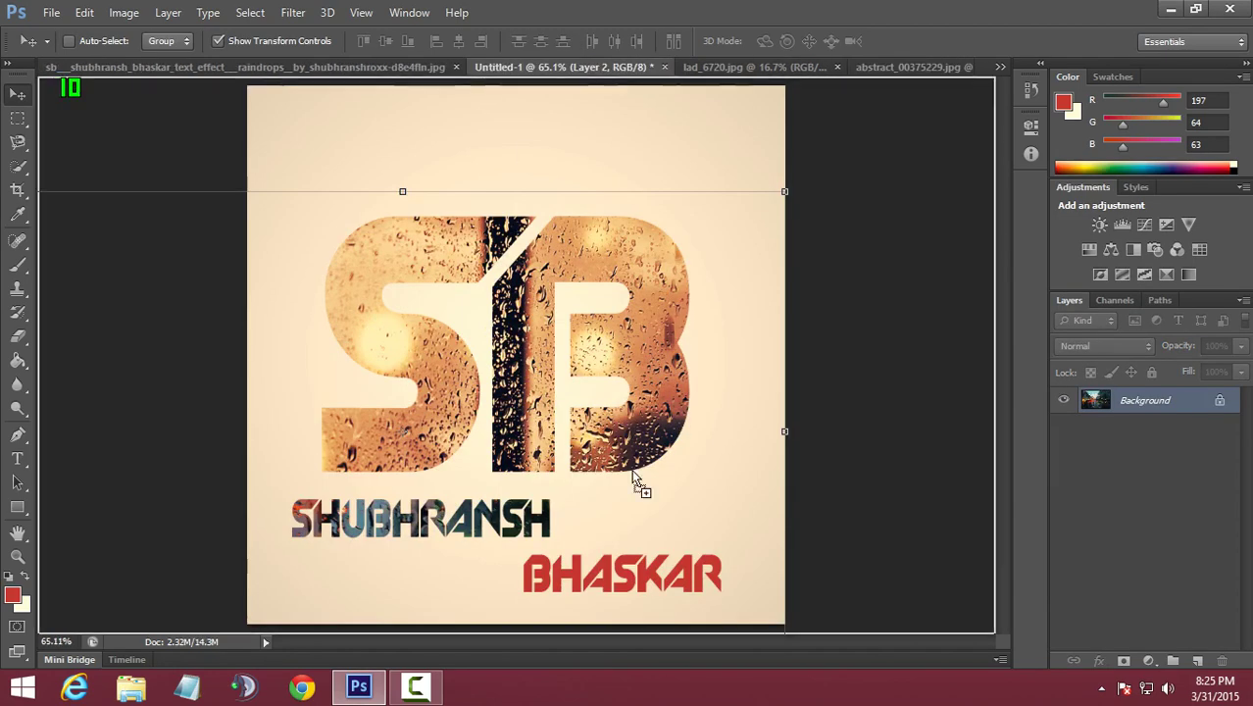
{"action": "left_click_drag", "start_coordinate": [480, 76], "coordinate": [652, 540]}
- Move Layer 3 above BHASKAR, clip it to that text, and reposition it
{"action": "left_click_drag", "start_coordinate": [1190, 454], "coordinate": [1188, 407]}
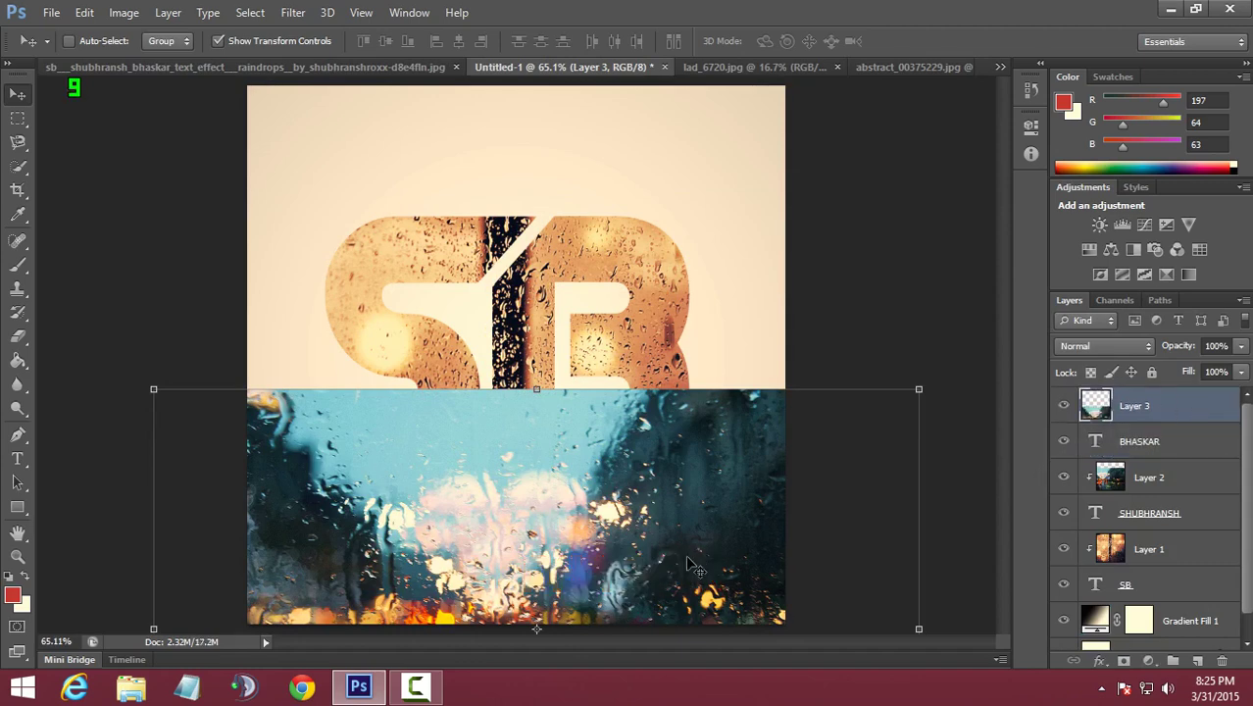
{"action": "left_click_drag", "start_coordinate": [691, 566], "coordinate": [715, 301]}
{"action": "right_click", "coordinate": [1213, 406]}
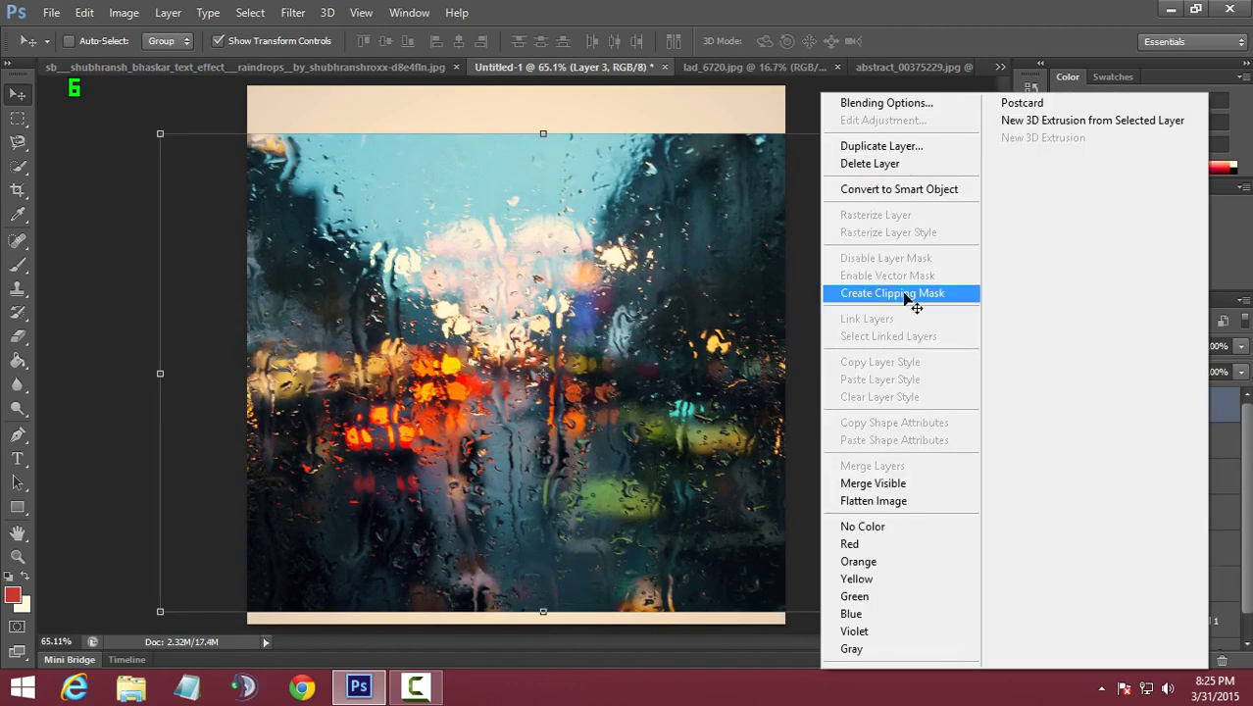
{"action": "left_click", "coordinate": [903, 293]}
{"action": "left_click_drag", "start_coordinate": [702, 530], "coordinate": [712, 609]}
{"action": "key", "text": "ctrl+t"}
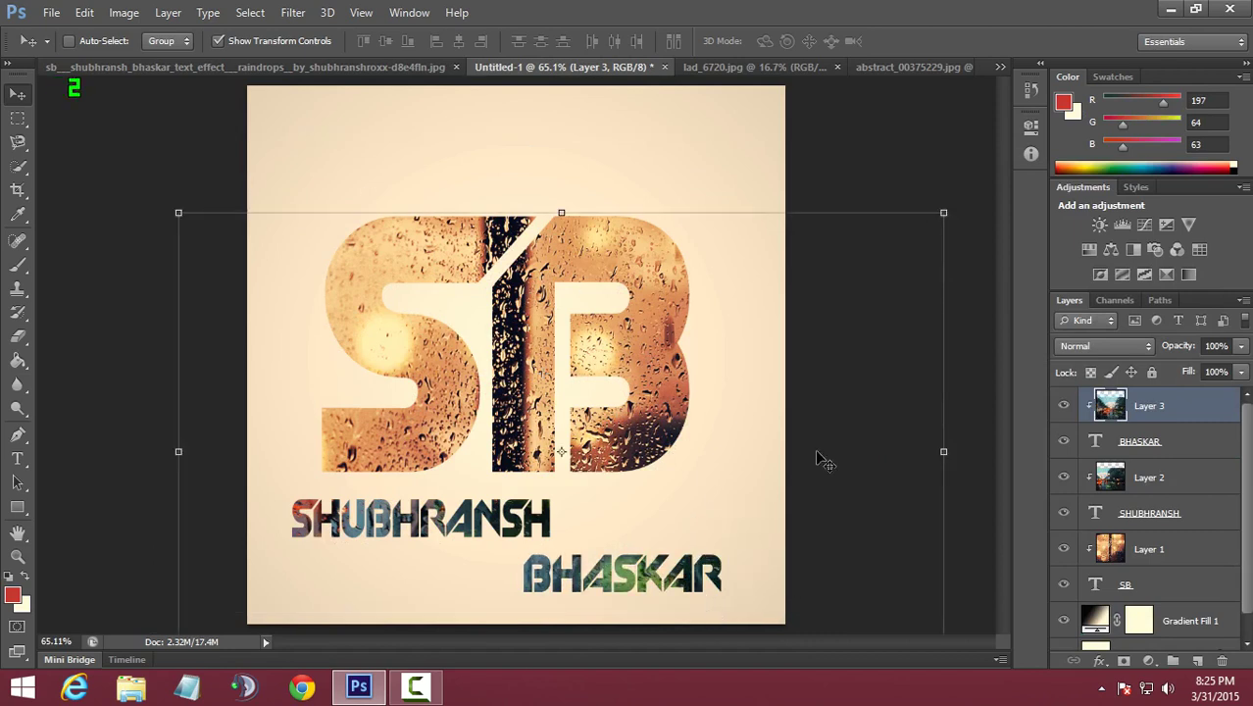
- Give the SB layer an Inner Shadow with opacity 100, distance 5 and size 9
{"action": "left_click_drag", "start_coordinate": [1245, 480], "coordinate": [1248, 498]}
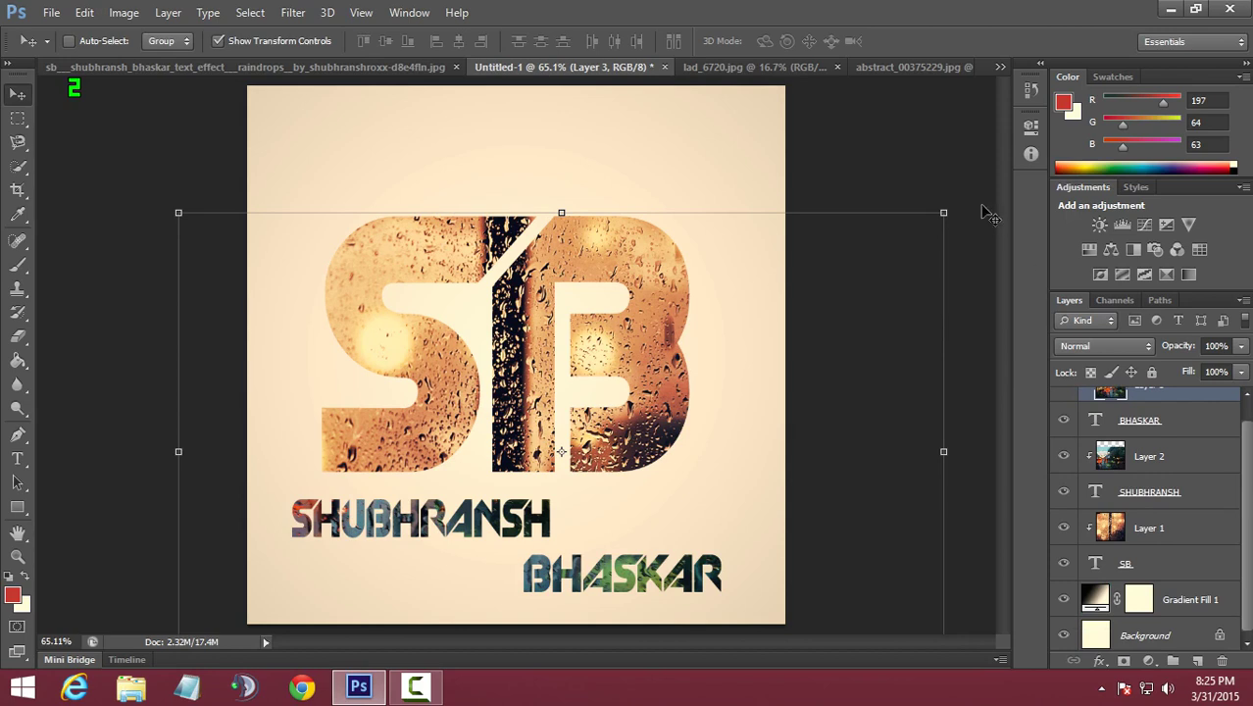
{"action": "double_click", "coordinate": [1191, 577]}
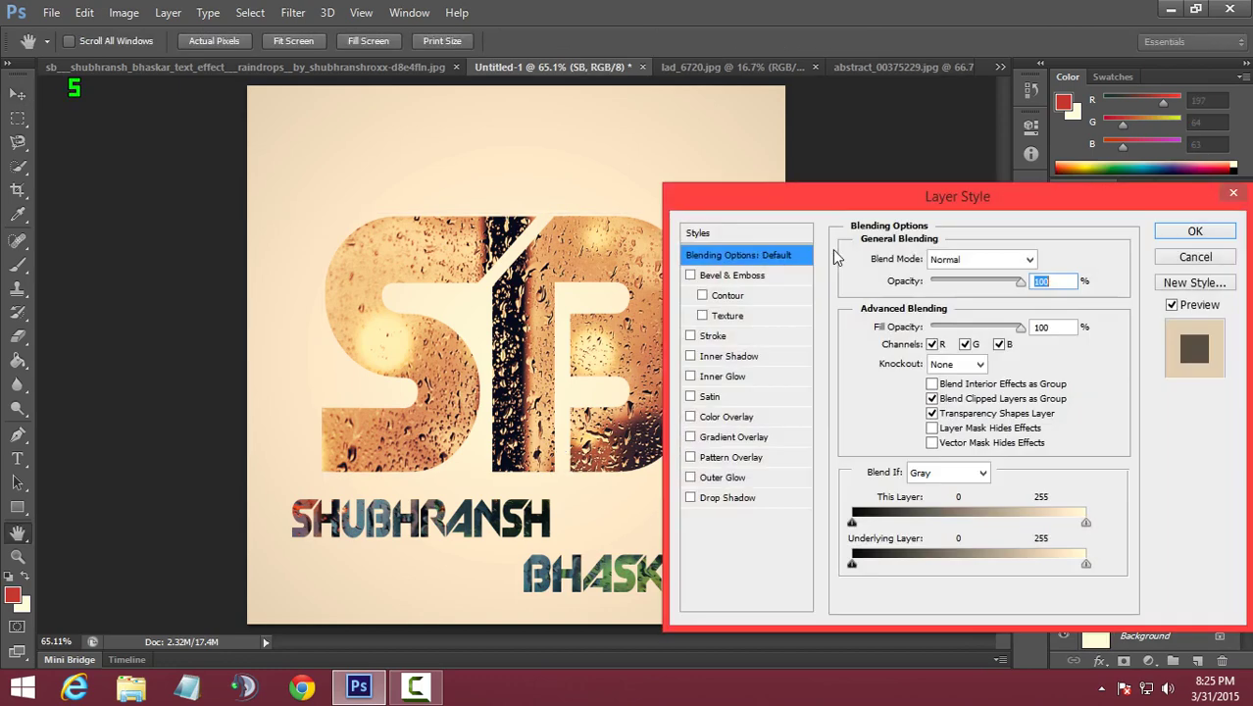
{"action": "mouse_move", "coordinate": [843, 209]}
{"action": "left_mouse_down"}
{"action": "mouse_move", "coordinate": [895, 145]}
{"action": "mouse_move", "coordinate": [880, 145]}
{"action": "left_mouse_up"}
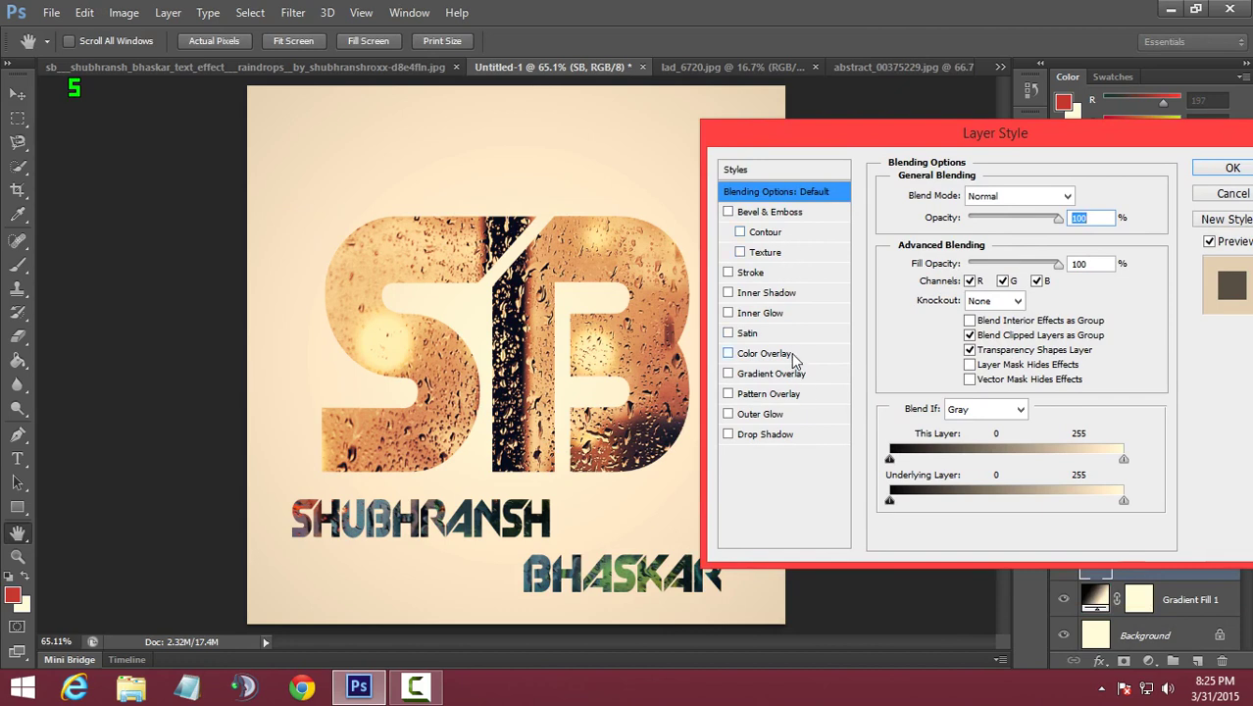
{"action": "left_click", "coordinate": [780, 292]}
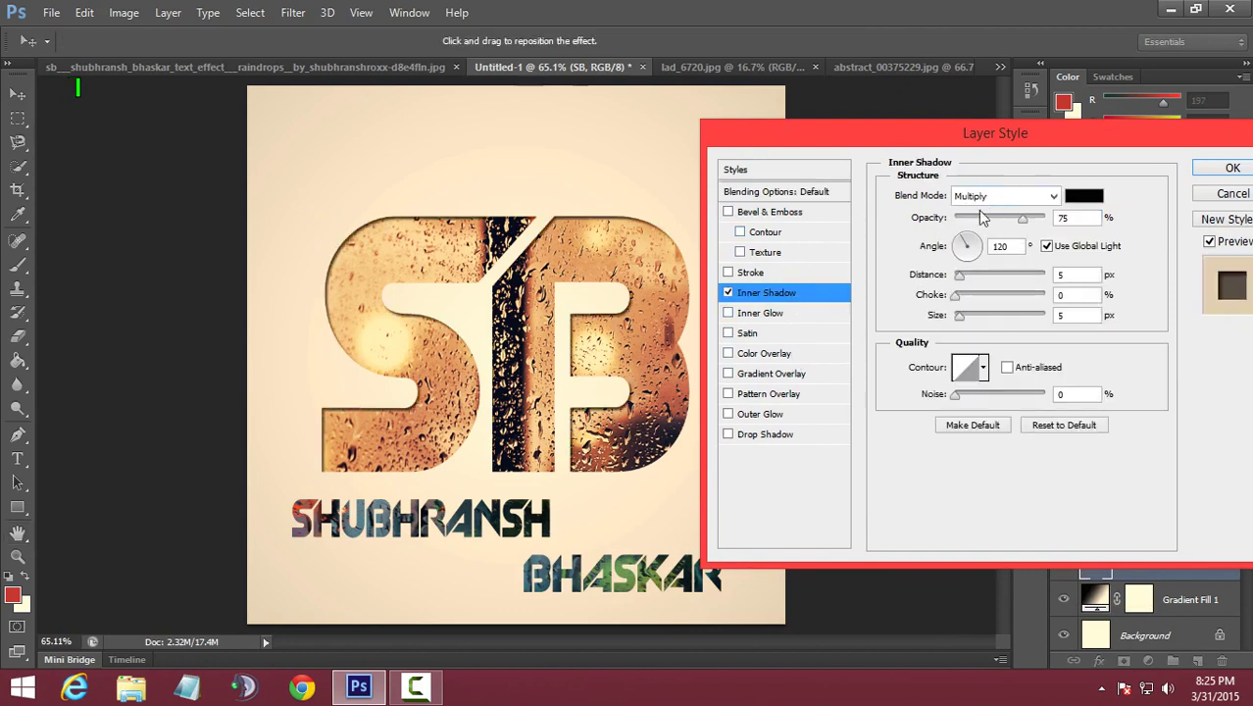
{"action": "left_click_drag", "start_coordinate": [1019, 219], "coordinate": [1049, 218]}
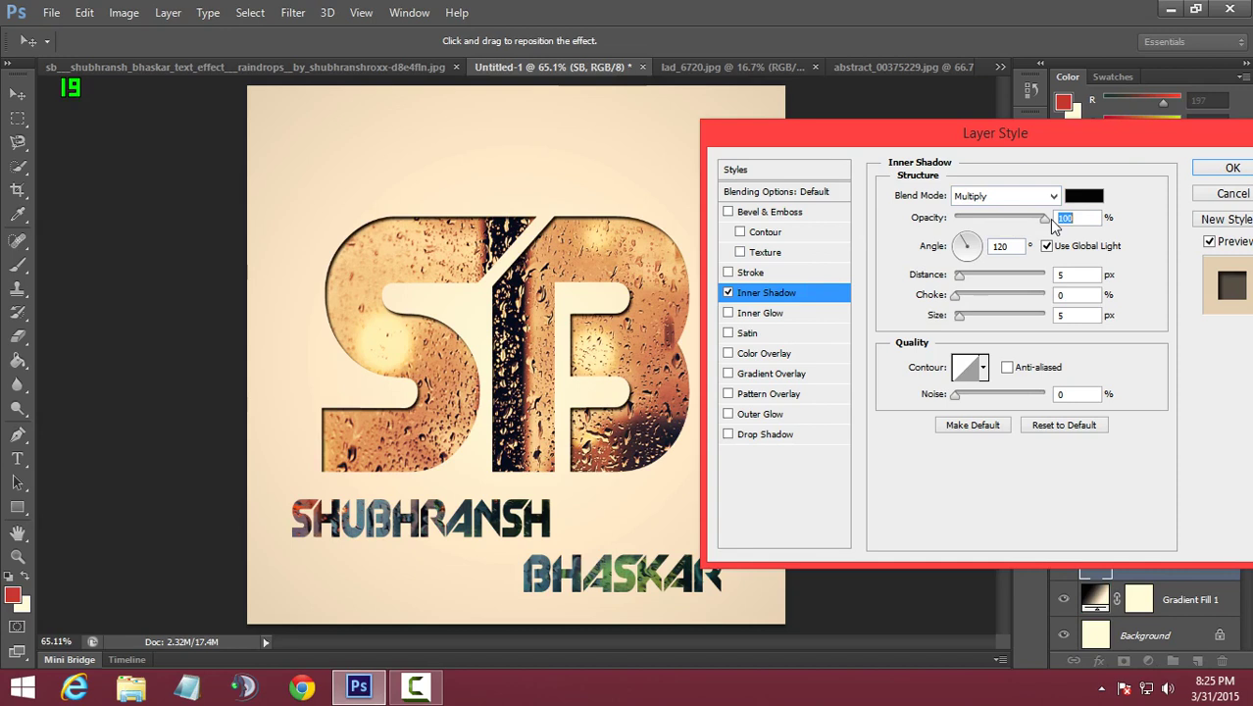
{"action": "left_click_drag", "start_coordinate": [959, 275], "coordinate": [961, 279]}
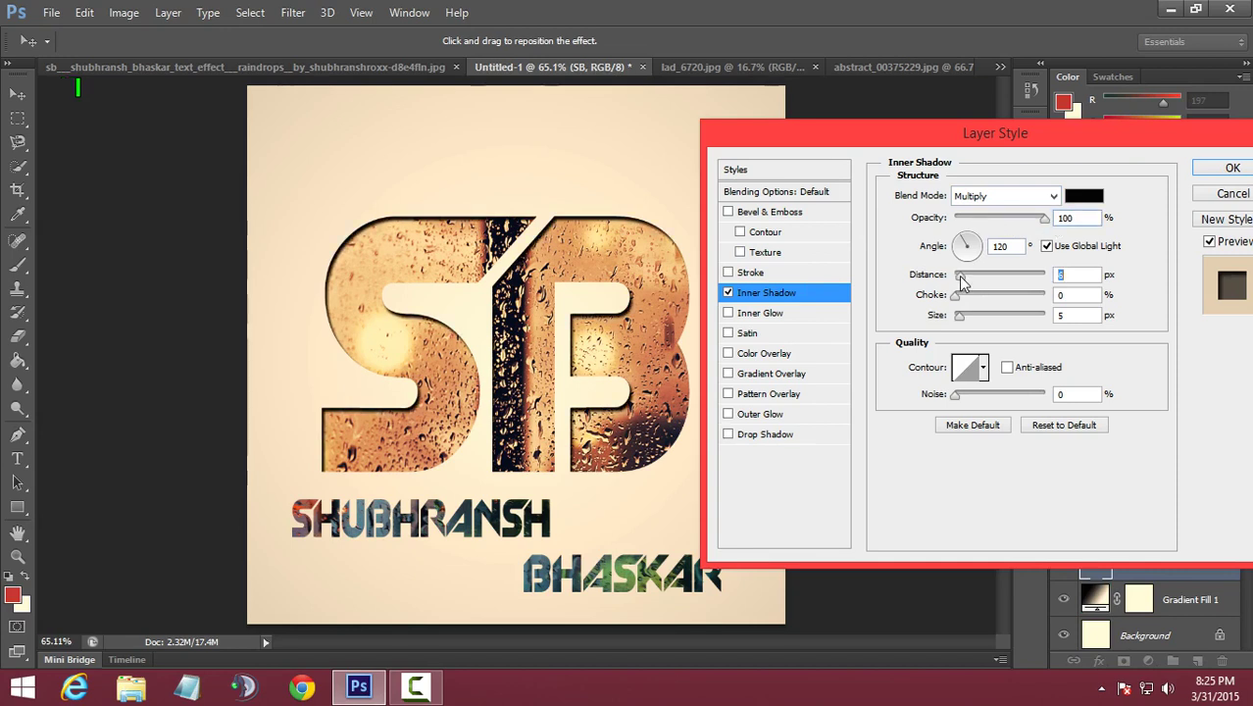
{"action": "left_click_drag", "start_coordinate": [960, 317], "coordinate": [964, 326]}
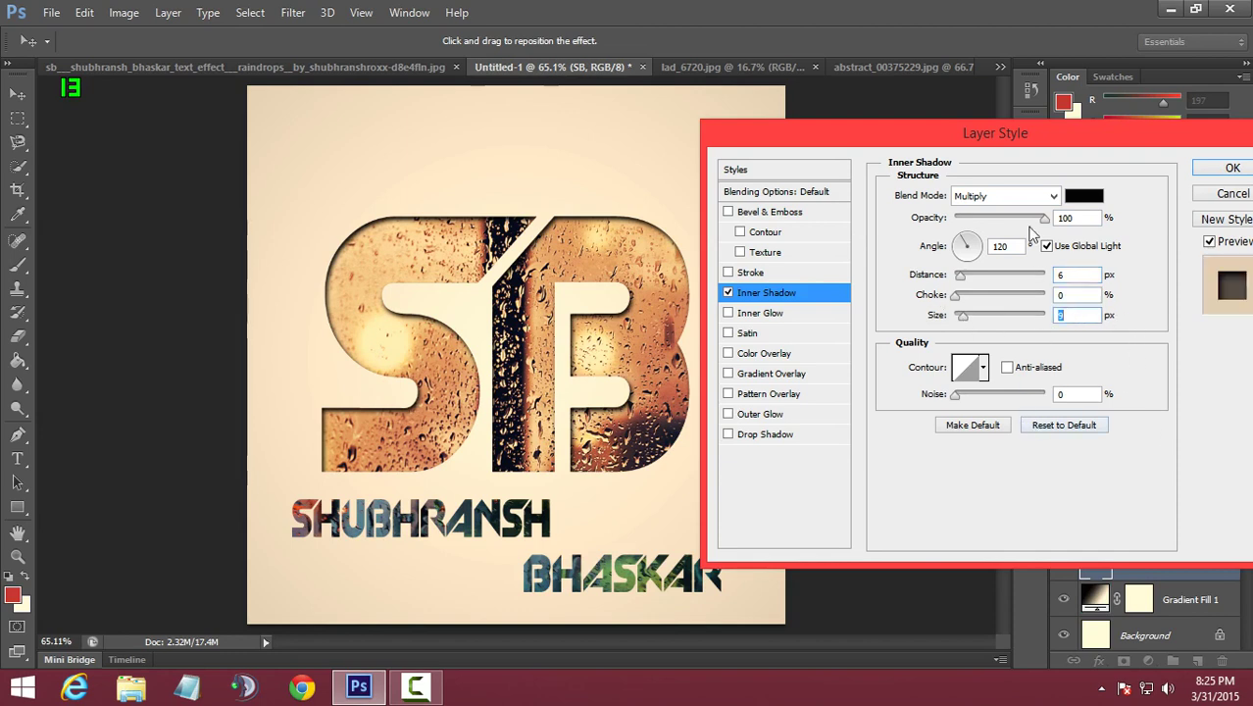
{"action": "left_click", "coordinate": [1046, 247]}
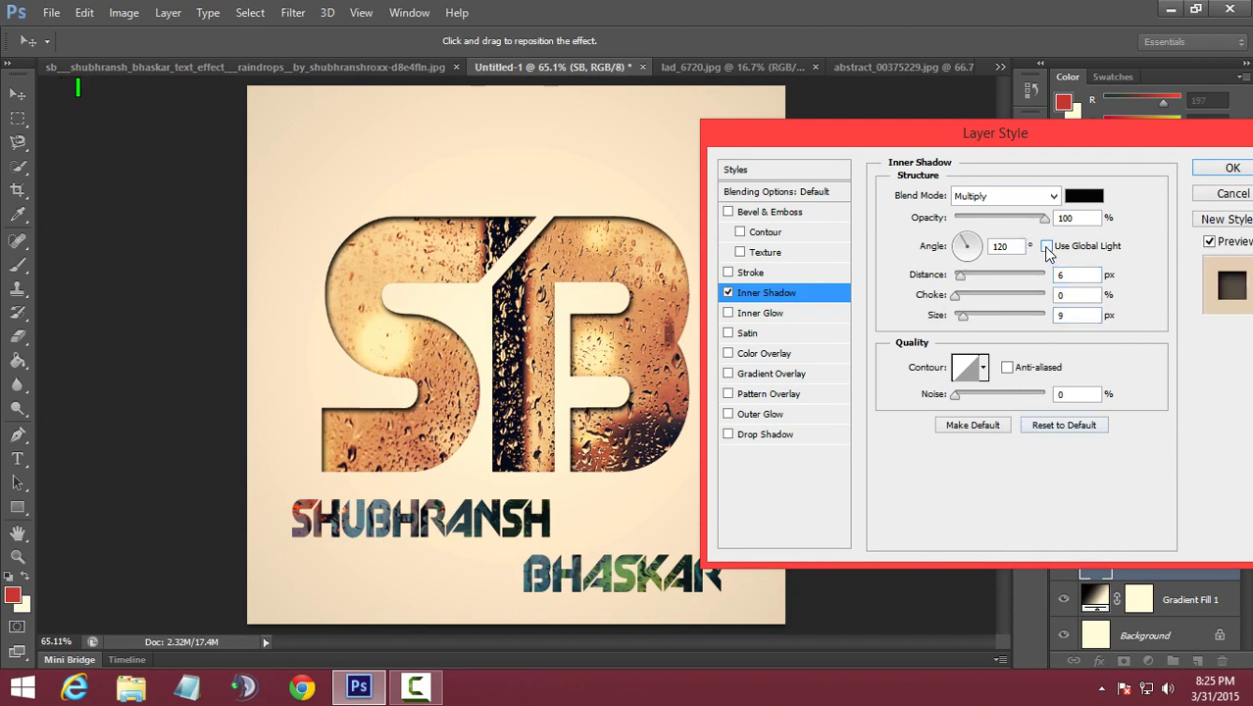
{"action": "left_click", "coordinate": [1046, 246]}
{"action": "left_click_drag", "start_coordinate": [961, 276], "coordinate": [959, 282]}
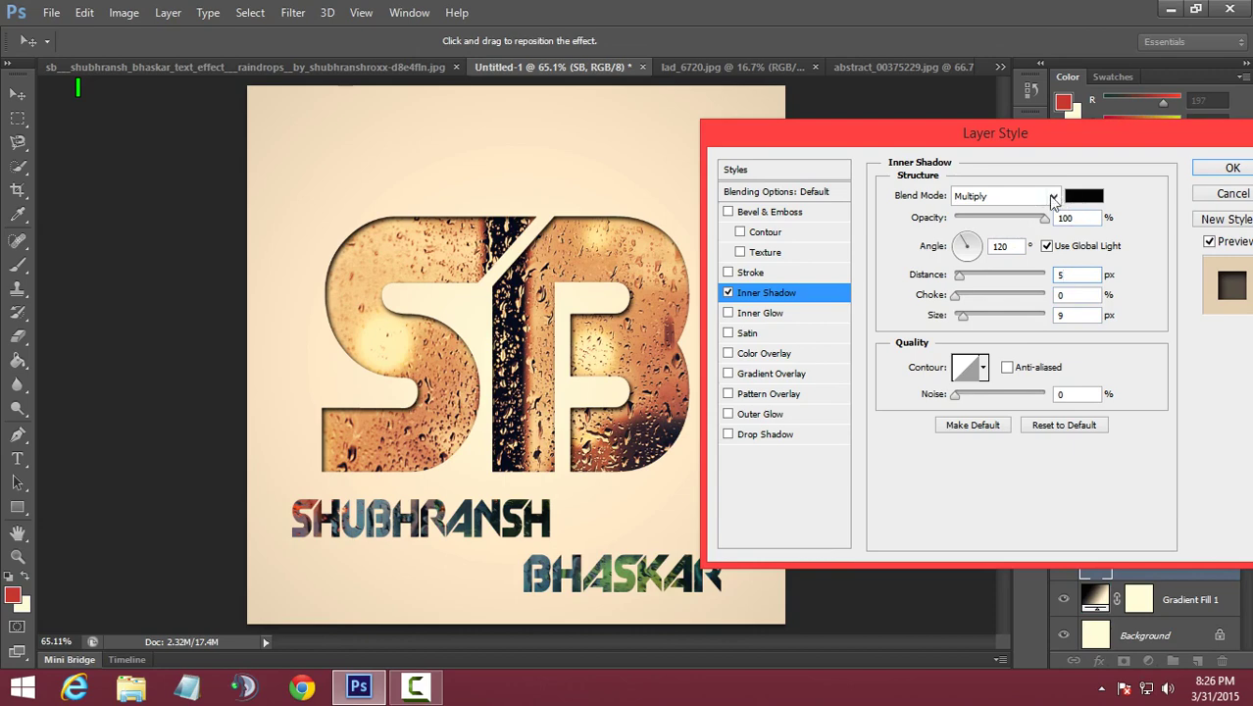
{"action": "left_click", "coordinate": [1228, 171]}
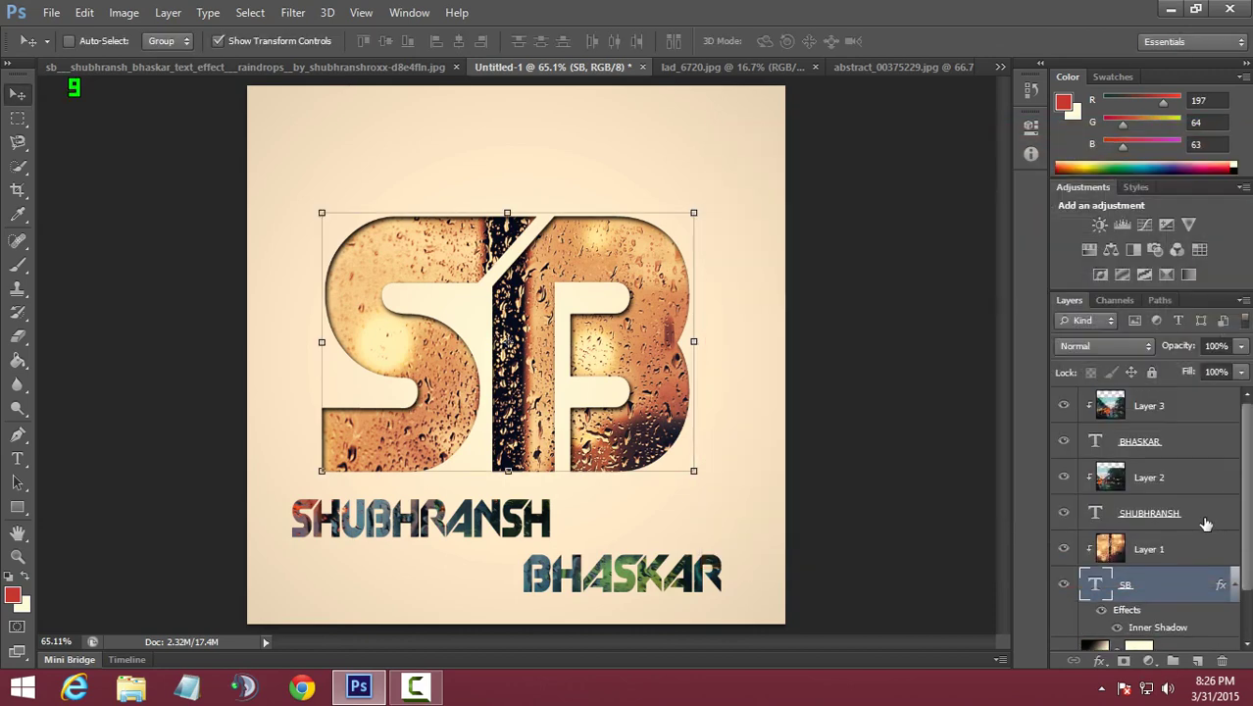
- Add a 100% opacity Inner Shadow to the SHUBHRANSH layer
{"action": "double_click", "coordinate": [1216, 514]}
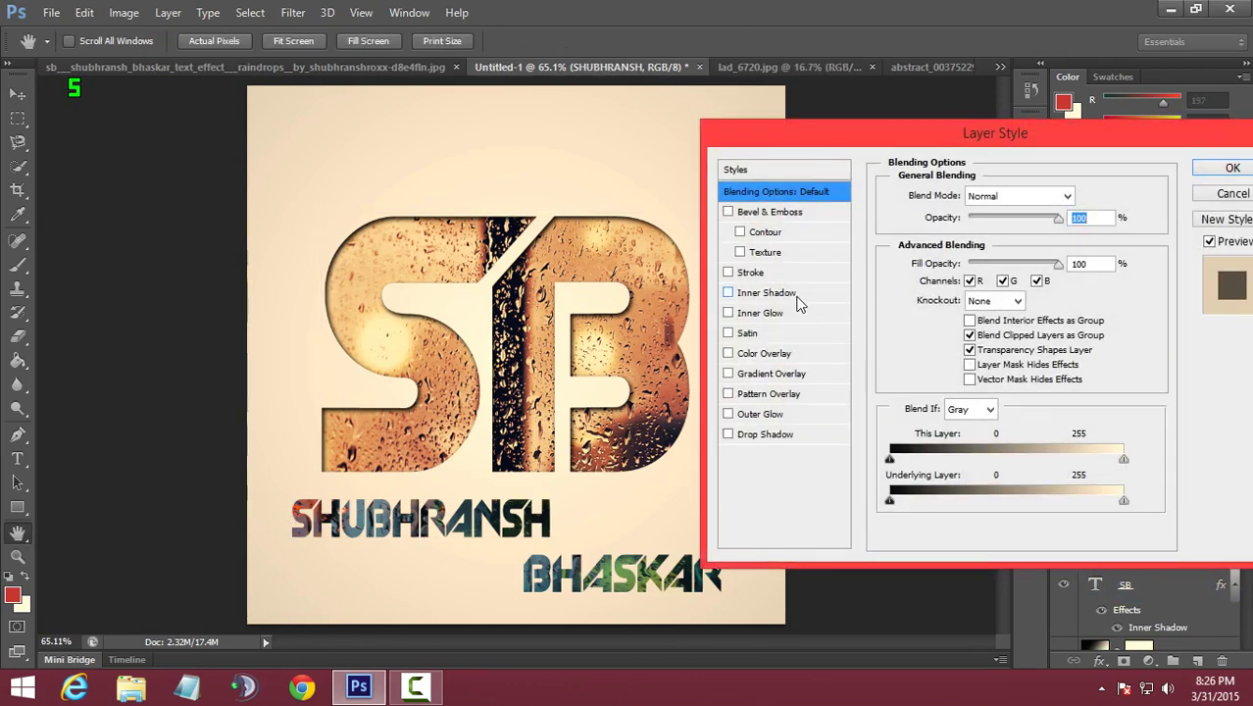
{"action": "left_click", "coordinate": [796, 294]}
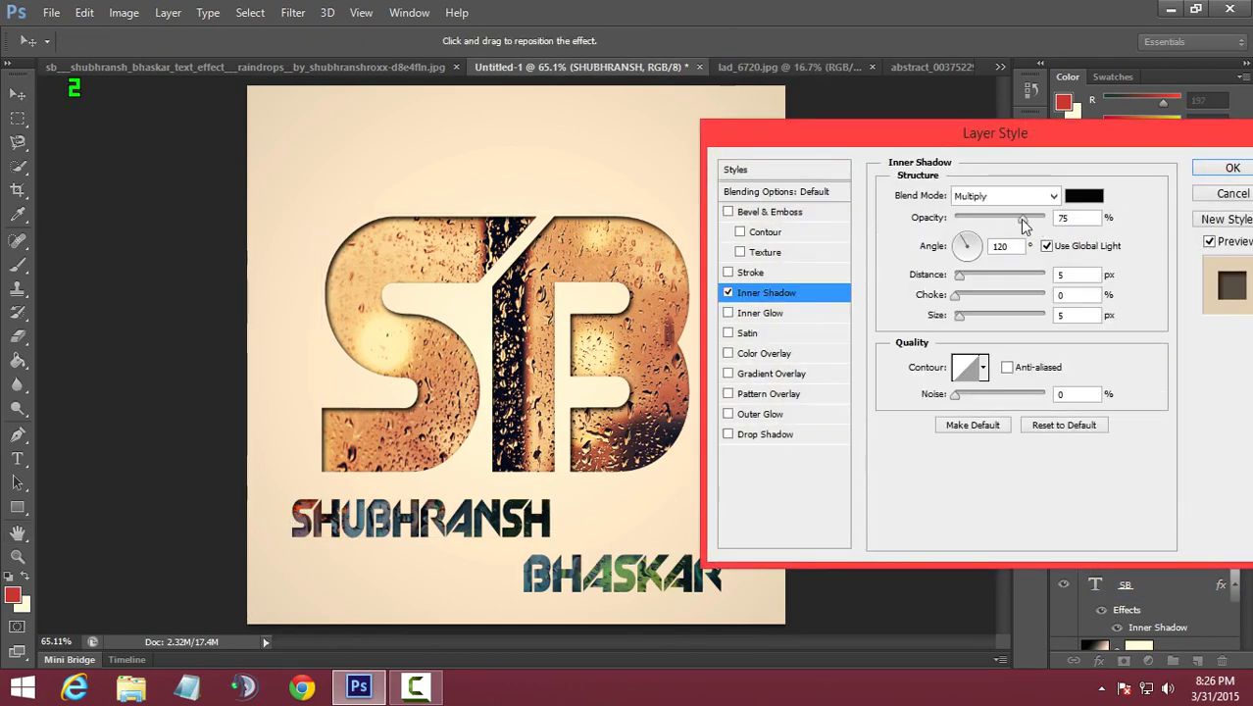
{"action": "left_click_drag", "start_coordinate": [1023, 220], "coordinate": [1064, 220]}
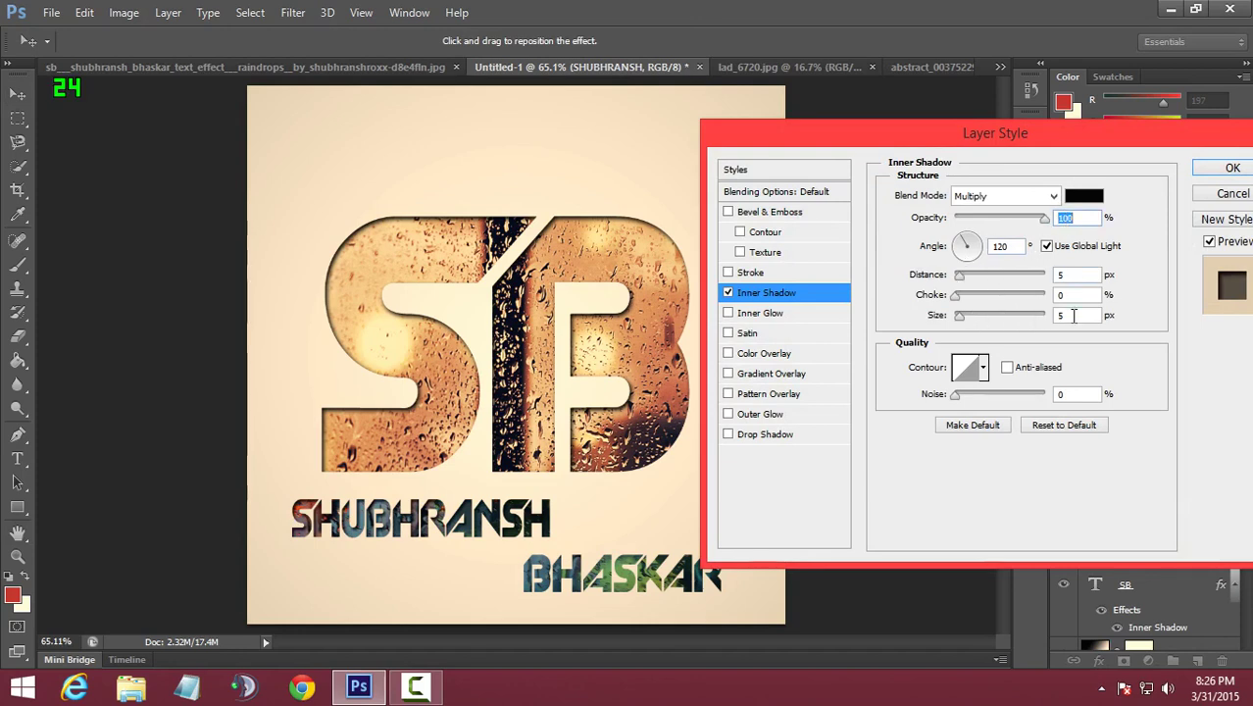
{"action": "left_click", "coordinate": [1233, 168]}
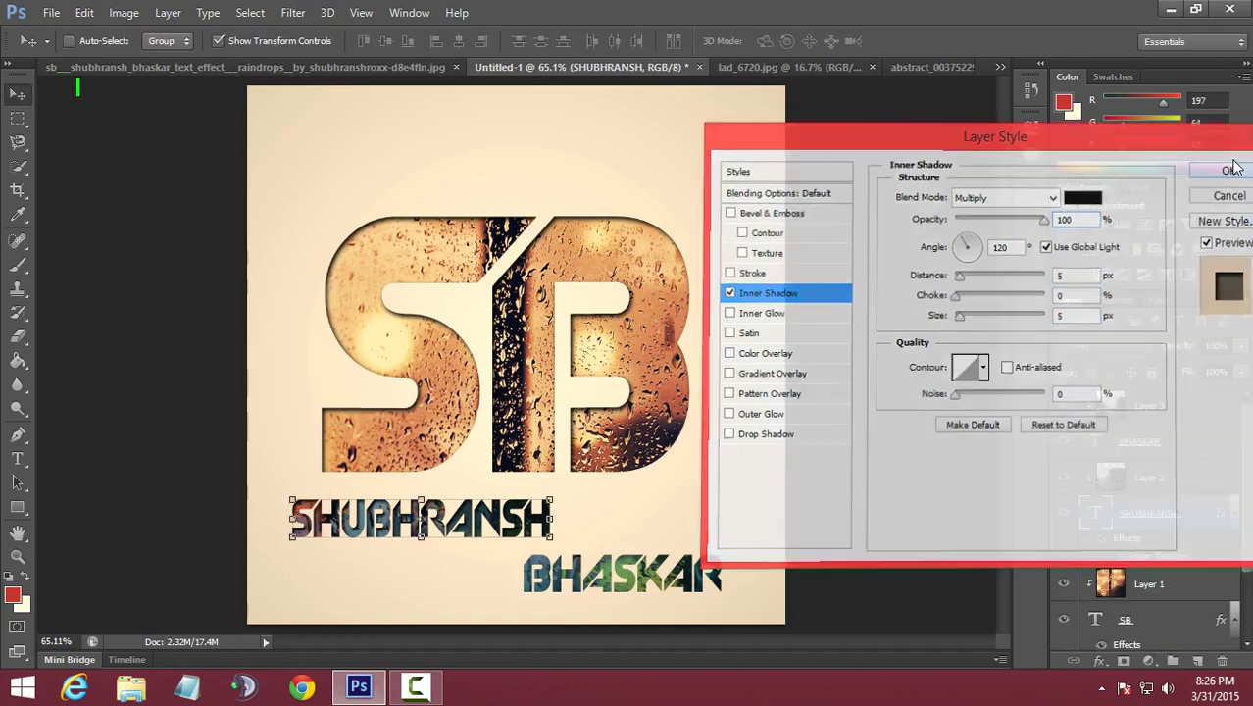
- Add a 100% opacity Inner Shadow to the BHASKAR layer
{"action": "double_click", "coordinate": [1197, 449]}
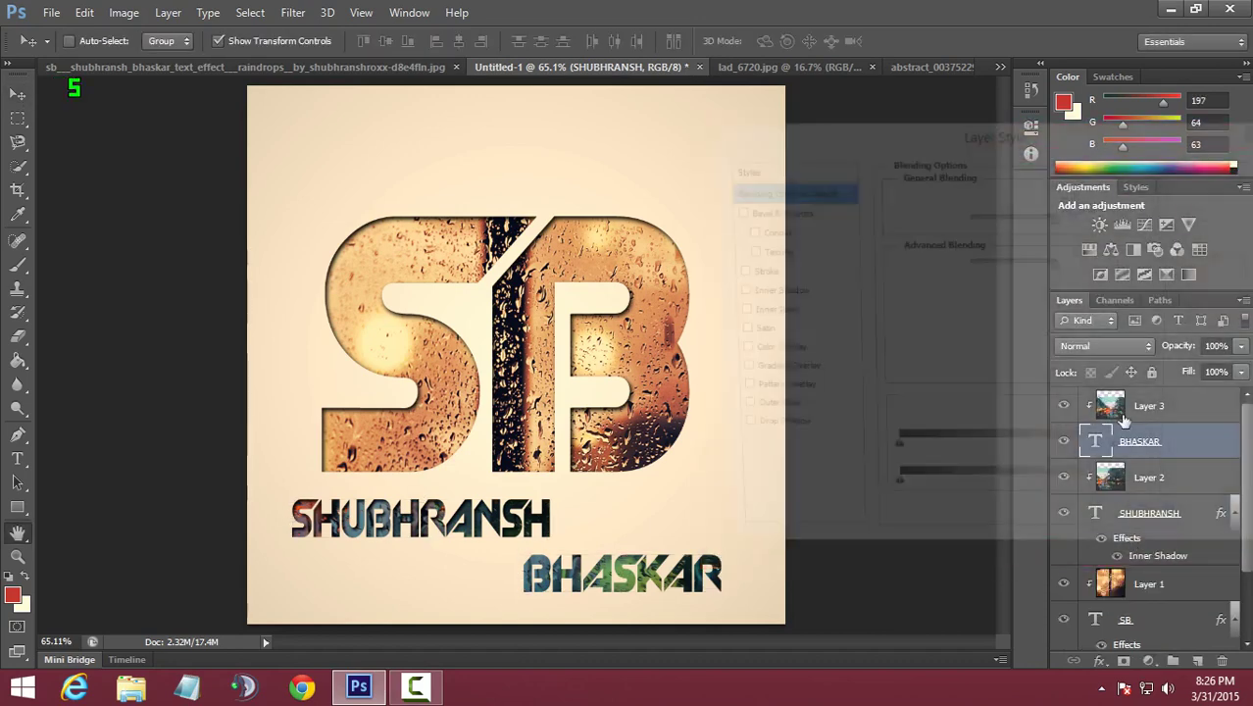
{"action": "left_click", "coordinate": [802, 297]}
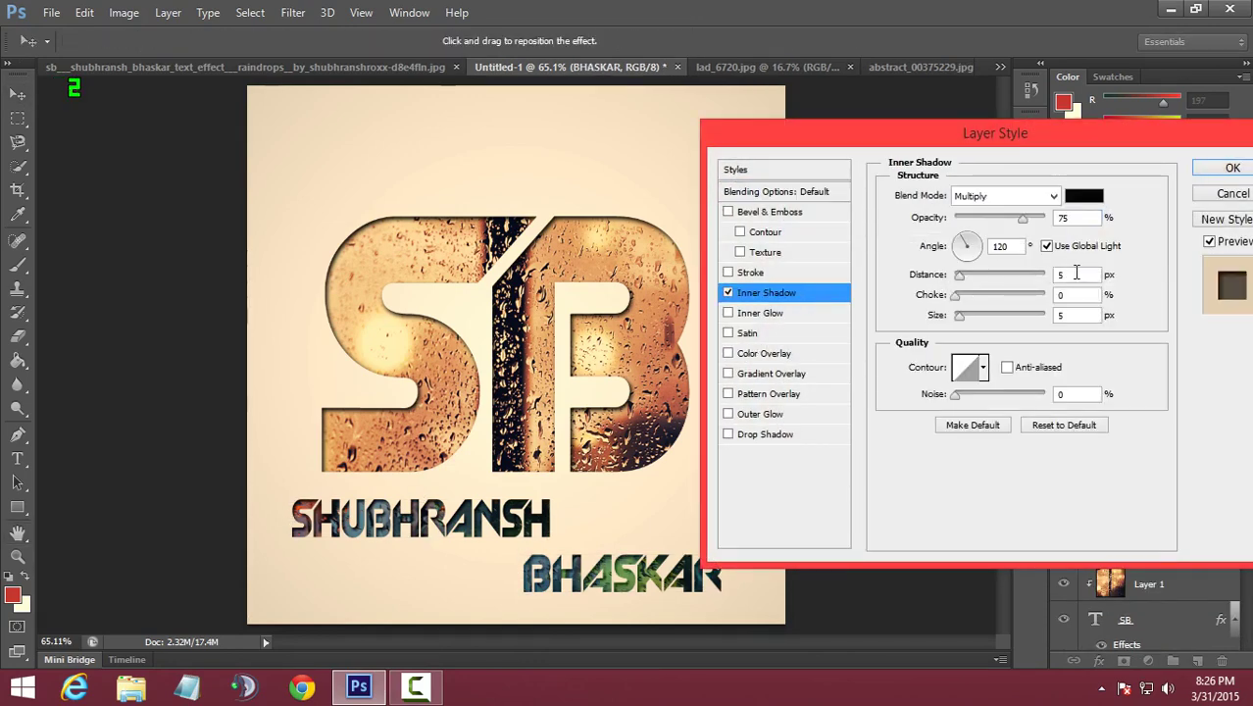
{"action": "left_click_drag", "start_coordinate": [1023, 219], "coordinate": [1075, 219]}
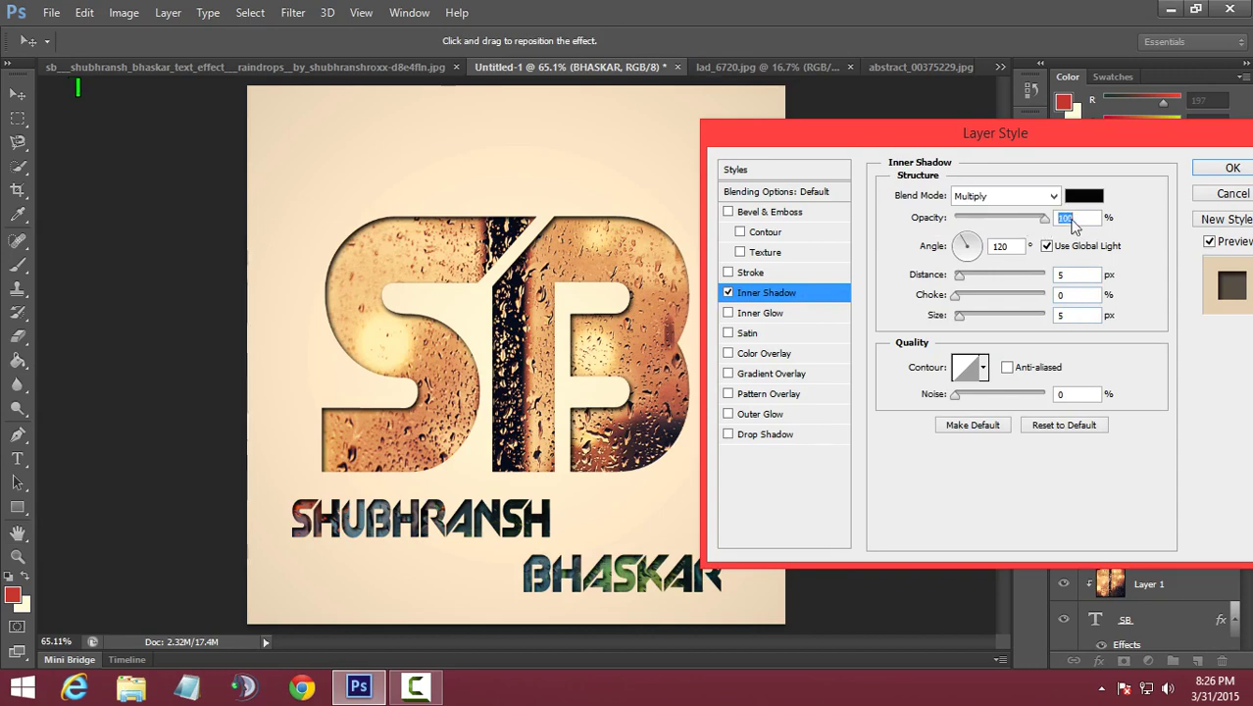
{"action": "left_click", "coordinate": [1231, 167]}
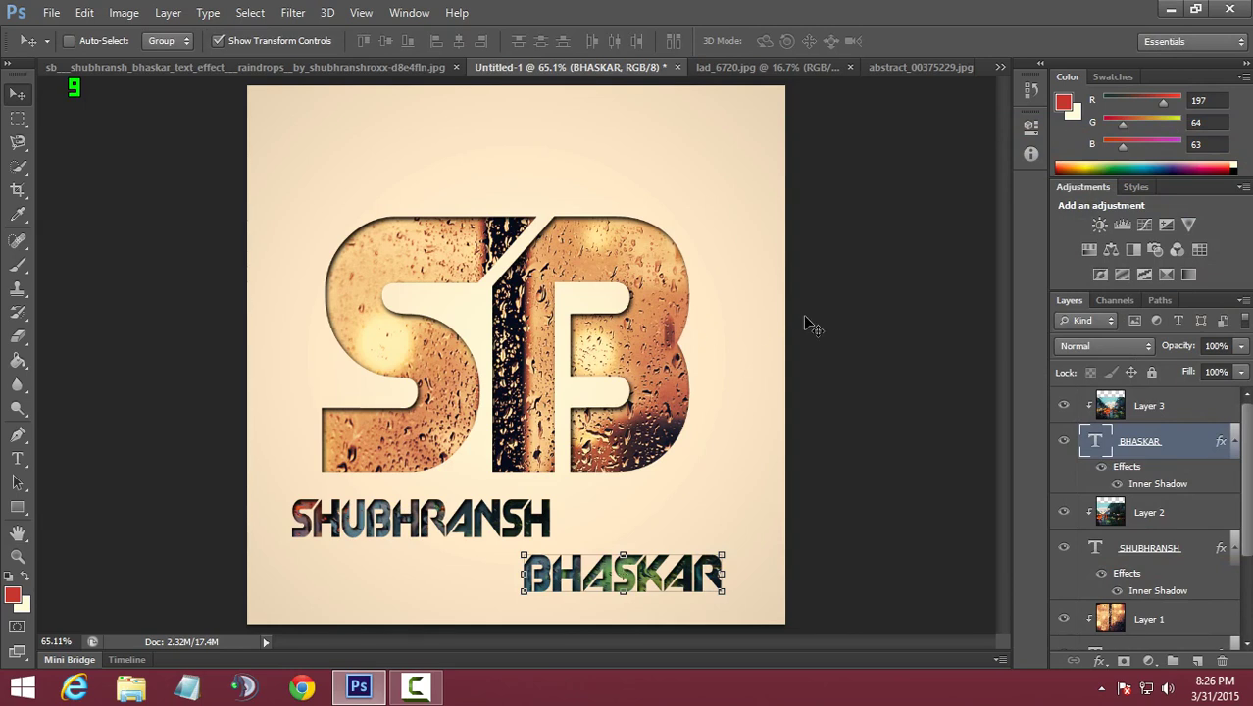
- Activate the Eyedropper tool to sample colours from the image
{"action": "left_click", "coordinate": [18, 215]}
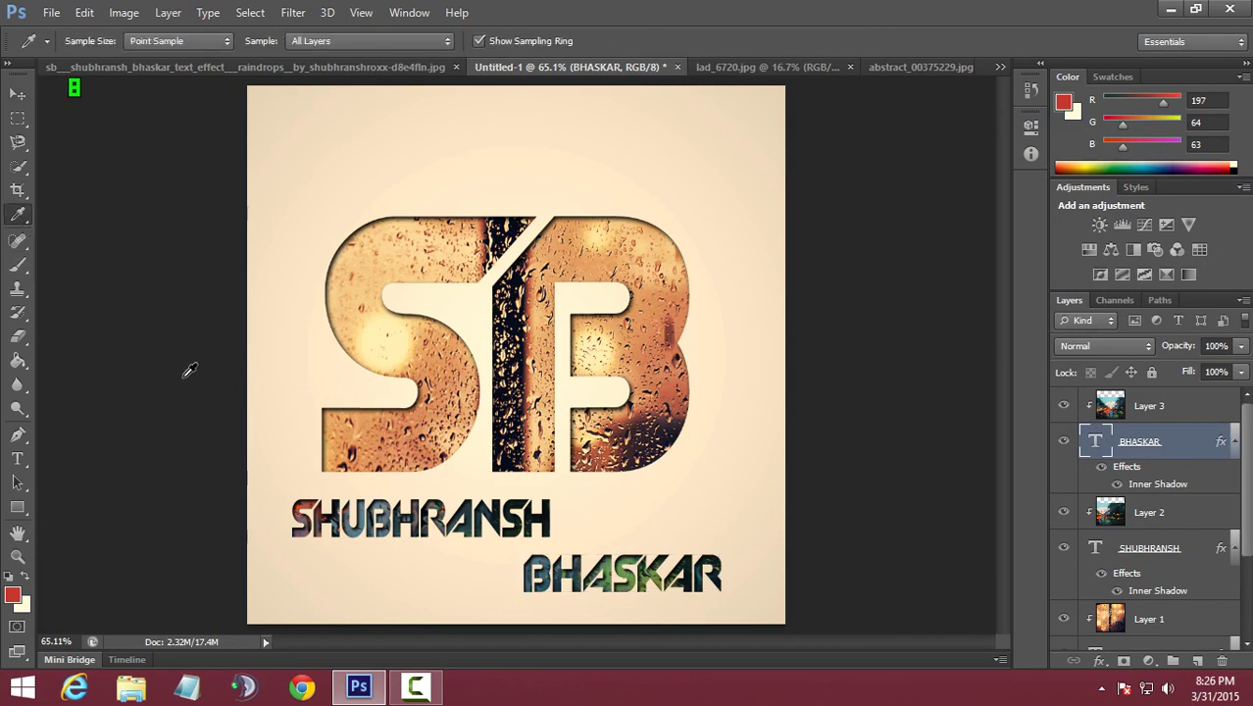